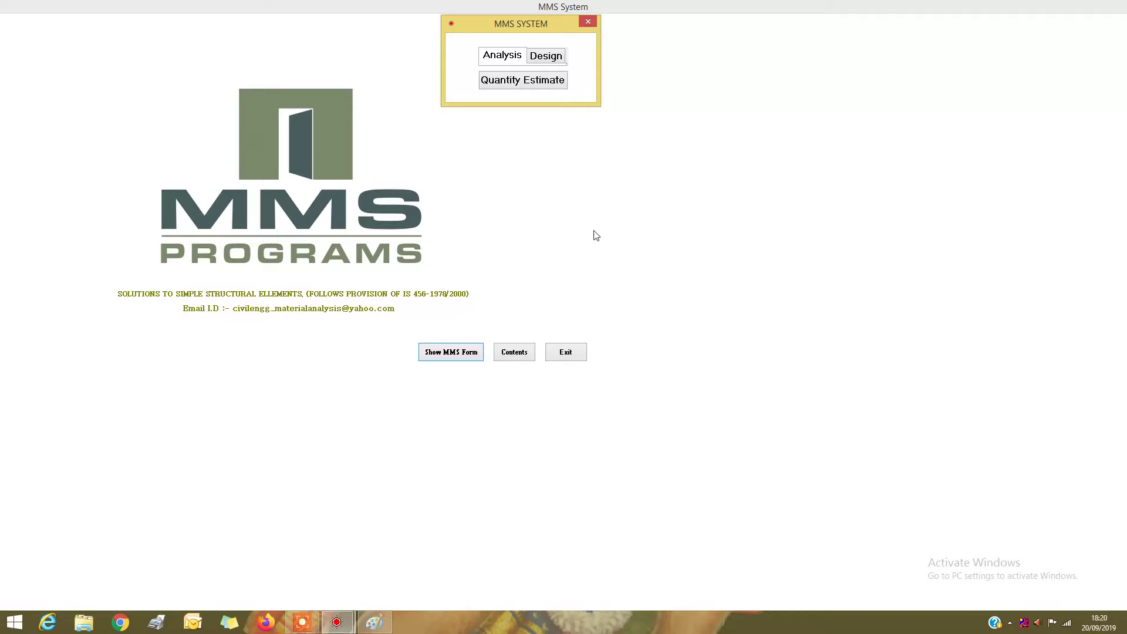
Step: Examine the slab layout sketch with three 3 m spans in Paint, and return to MMS System
{"action": "mouse_move", "coordinate": [375, 621]}
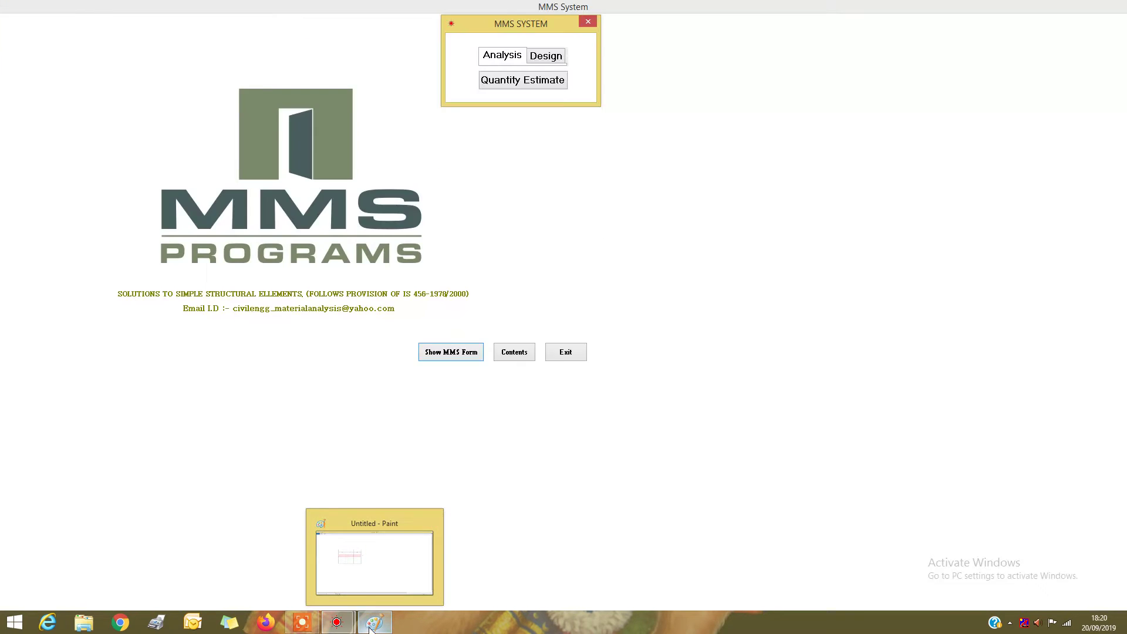
{"action": "left_click", "coordinate": [370, 623]}
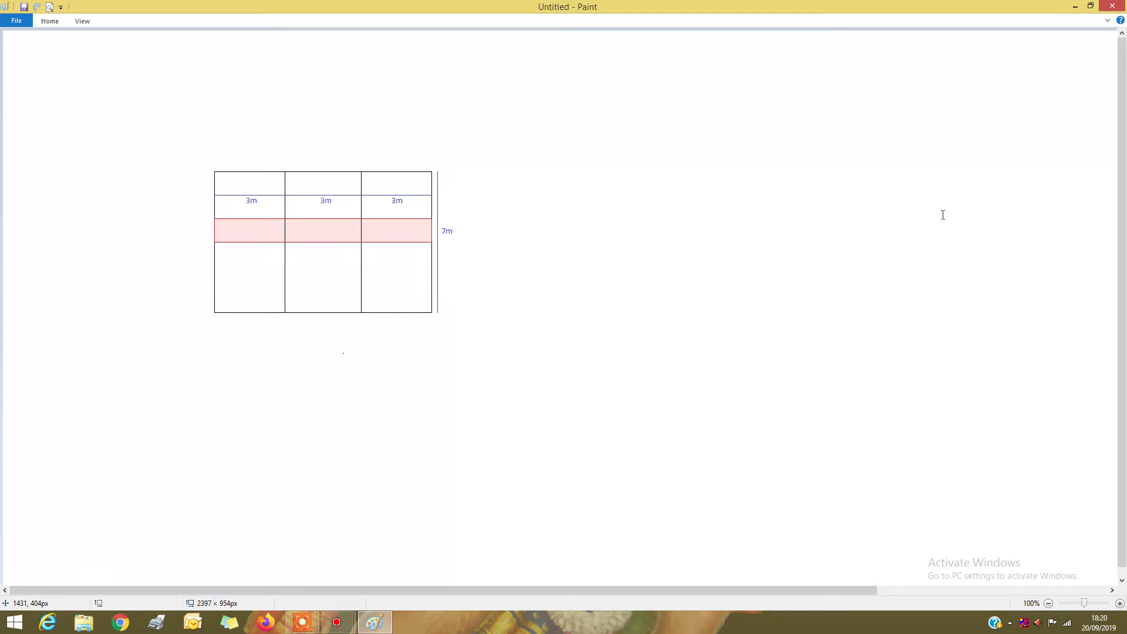
{"action": "left_click", "coordinate": [1072, 7]}
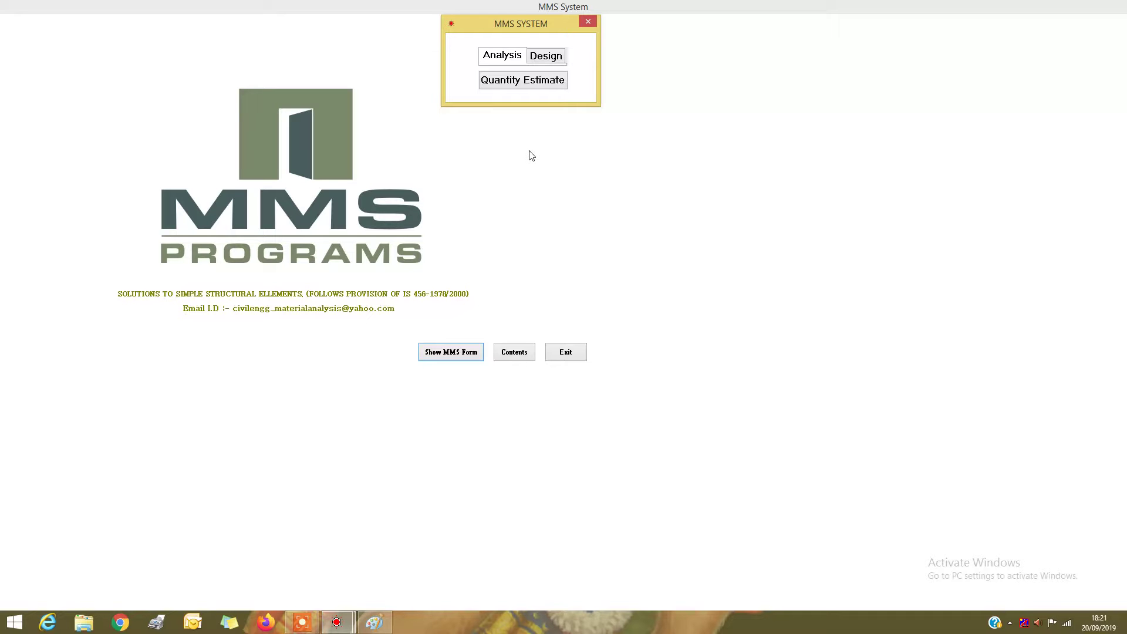
Step: Open the 2D Frame/Folded plate analysis and draw the first member from (0, 0) to (3, 0)
{"action": "left_click", "coordinate": [504, 56]}
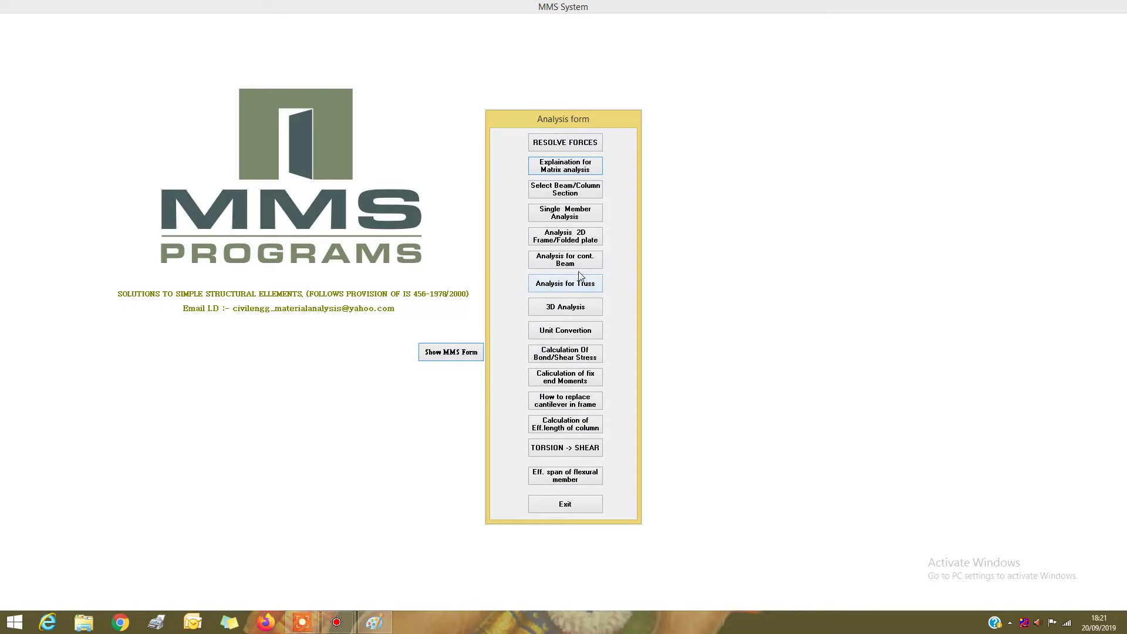
{"action": "left_click", "coordinate": [562, 245]}
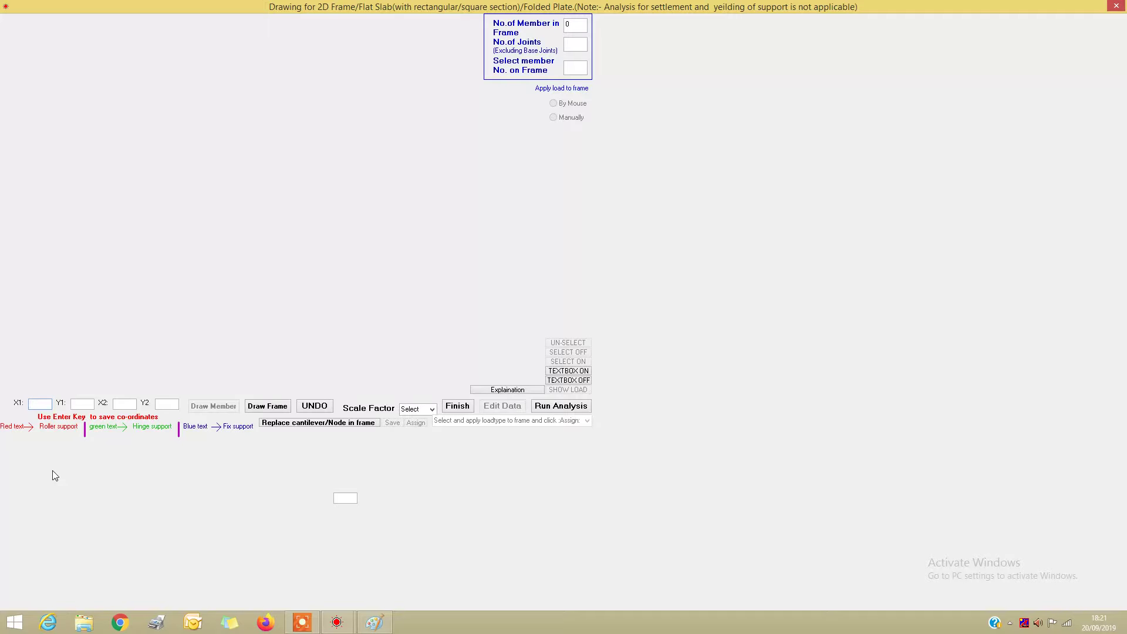
{"action": "type", "text": "0"}
{"action": "key", "text": "Return"}
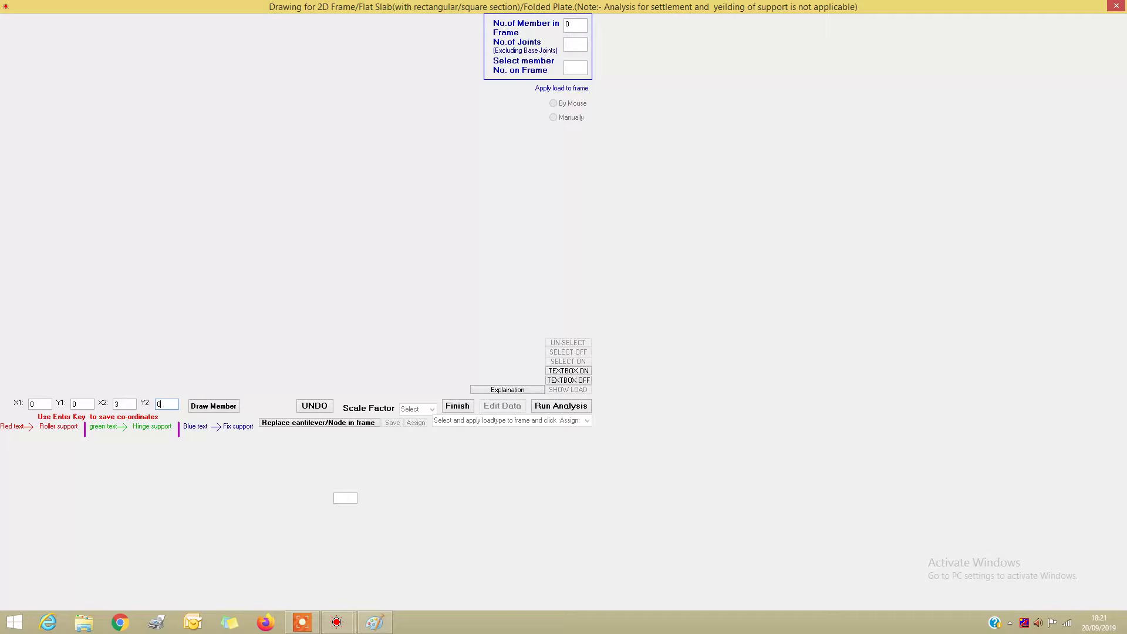
{"action": "key", "text": "Tab"}
{"action": "left_click", "coordinate": [212, 409]}
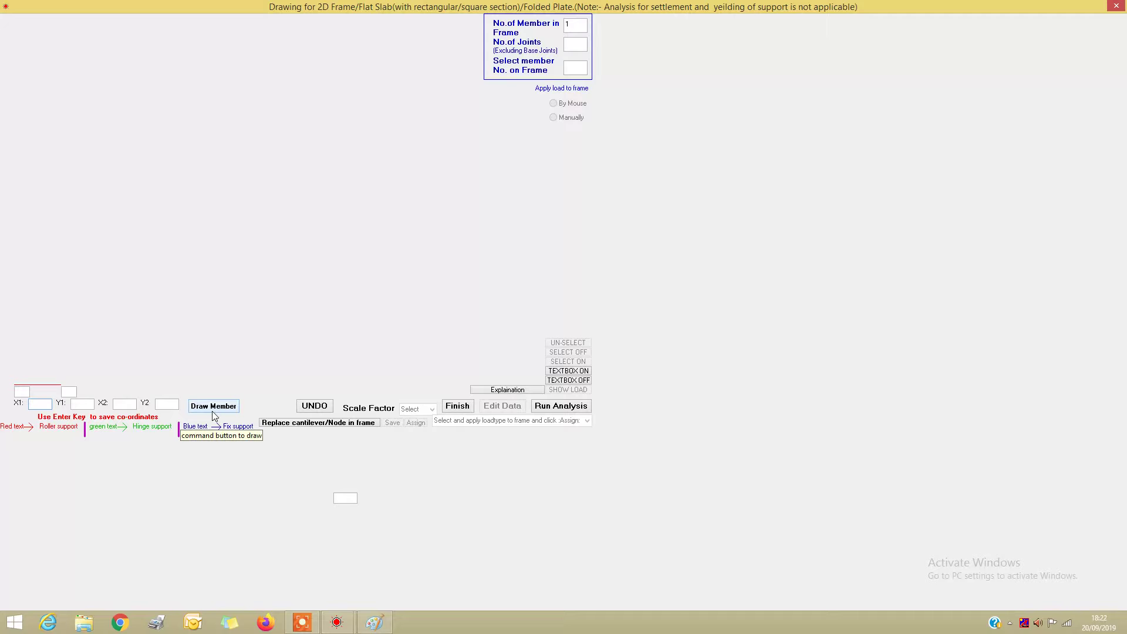
Step: Draw the second member from (3, 0) to (6, 0)
{"action": "type", "text": "3"}
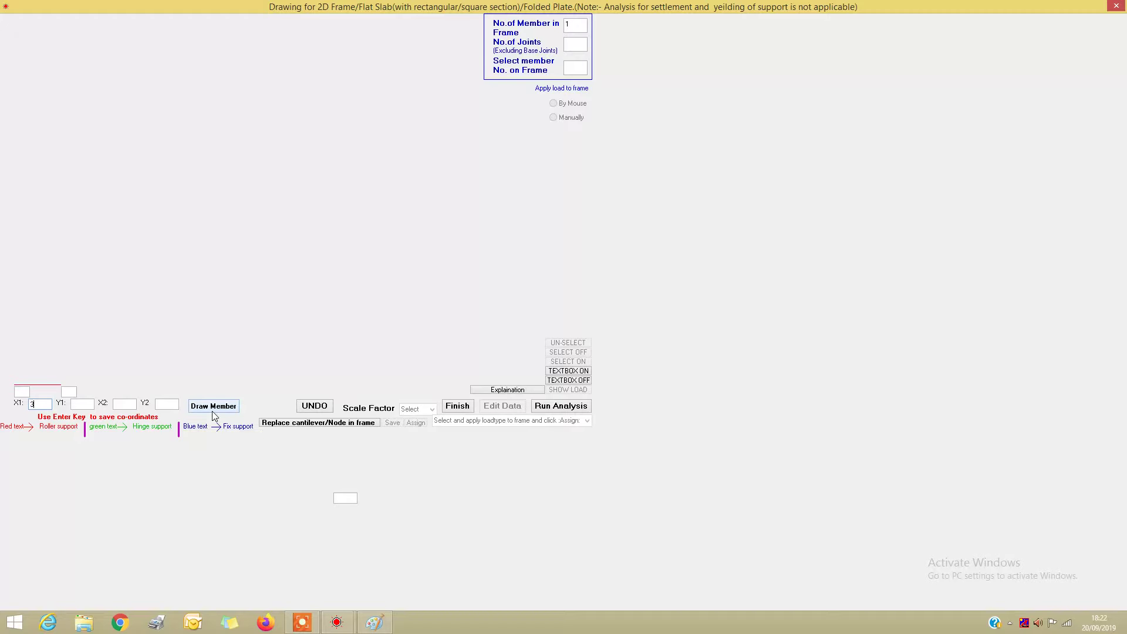
{"action": "type", "text": "0"}
{"action": "key", "text": "Return"}
{"action": "key", "text": "Return"}
{"action": "left_click", "coordinate": [214, 408]}
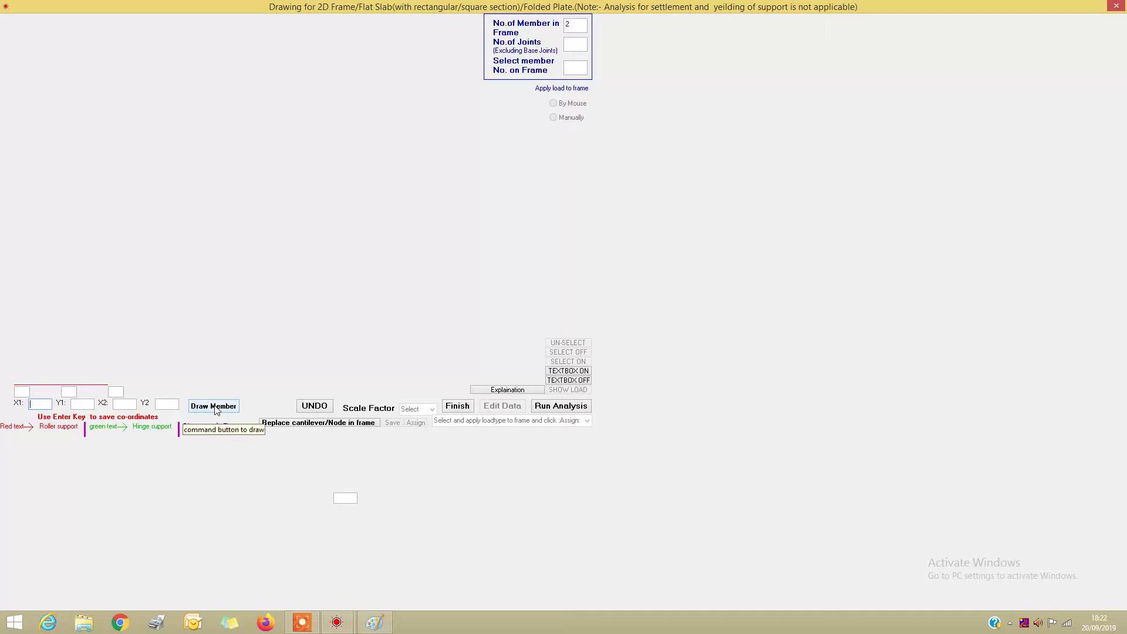
Step: Draw the third member from (6, 0) to (9, 0)
{"action": "type", "text": "6"}
{"action": "key", "text": "Return"}
{"action": "type", "text": "0"}
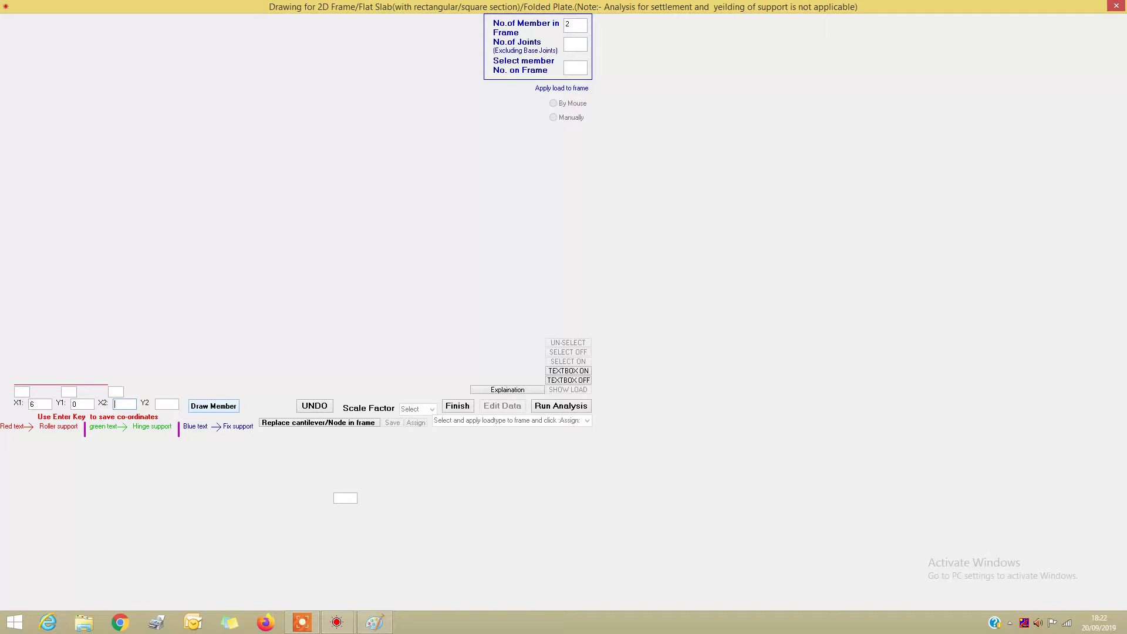
{"action": "type", "text": "9"}
{"action": "key", "text": "Return"}
{"action": "left_click", "coordinate": [215, 407]}
{"action": "left_click", "coordinate": [457, 406]}
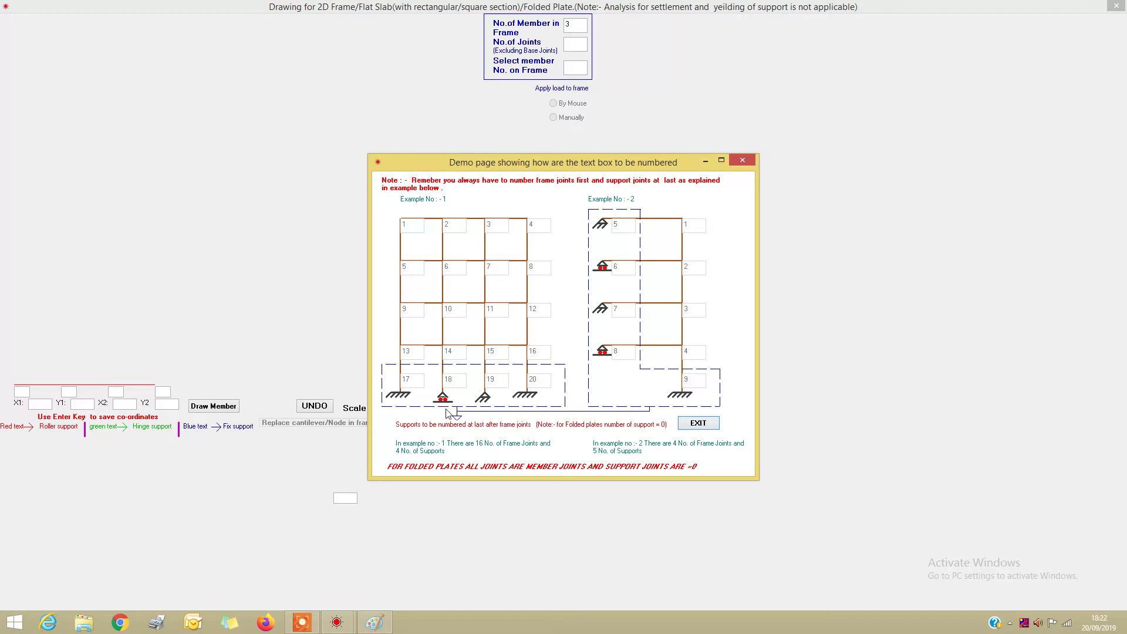
{"action": "left_click", "coordinate": [698, 423]}
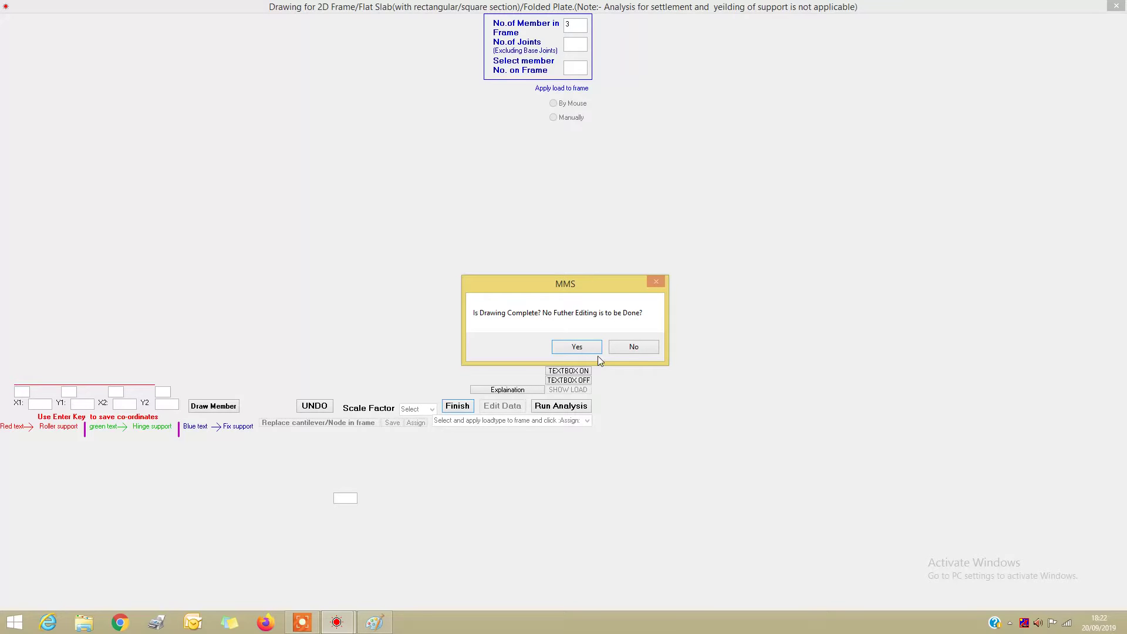
{"action": "left_click", "coordinate": [635, 348]}
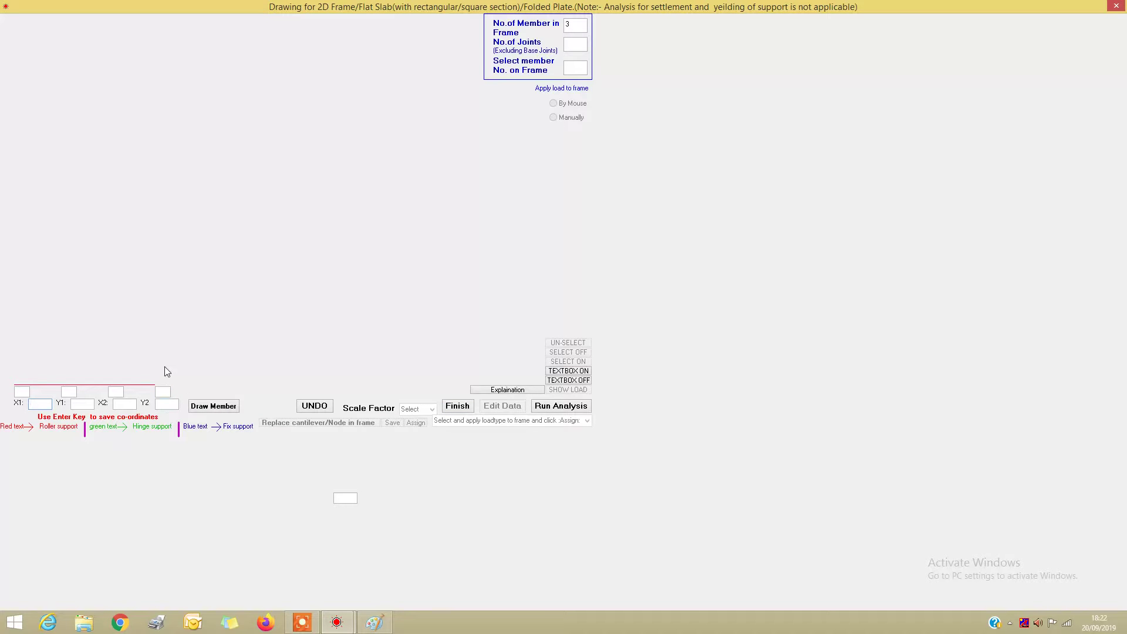
Step: Number the four joints along the beam 1, 2, 3 and 4 in order
{"action": "left_click", "coordinate": [21, 393]}
{"action": "type", "text": "1"}
{"action": "left_click", "coordinate": [69, 391]}
{"action": "type", "text": "2"}
{"action": "left_click", "coordinate": [116, 391]}
{"action": "type", "text": "3"}
{"action": "left_click", "coordinate": [162, 392]}
{"action": "type", "text": "4"}
Step: Finish the drawing with 0 frame joints excluding supports, and enter the total number of supports
{"action": "left_click", "coordinate": [458, 407]}
{"action": "left_click", "coordinate": [697, 422]}
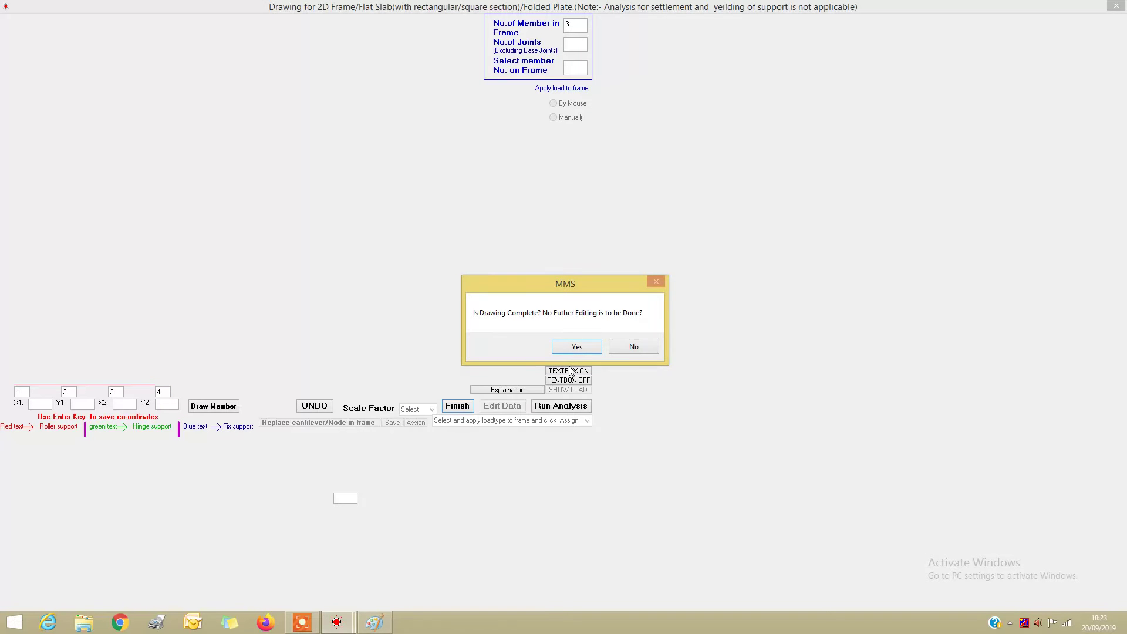
{"action": "left_click", "coordinate": [573, 349]}
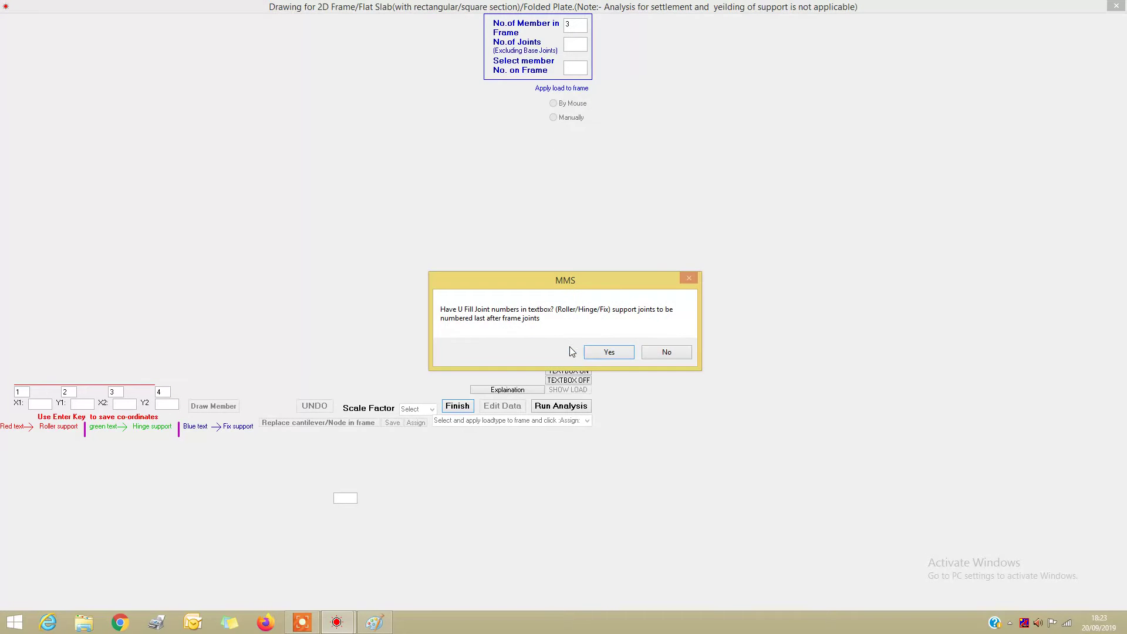
{"action": "left_click", "coordinate": [605, 353]}
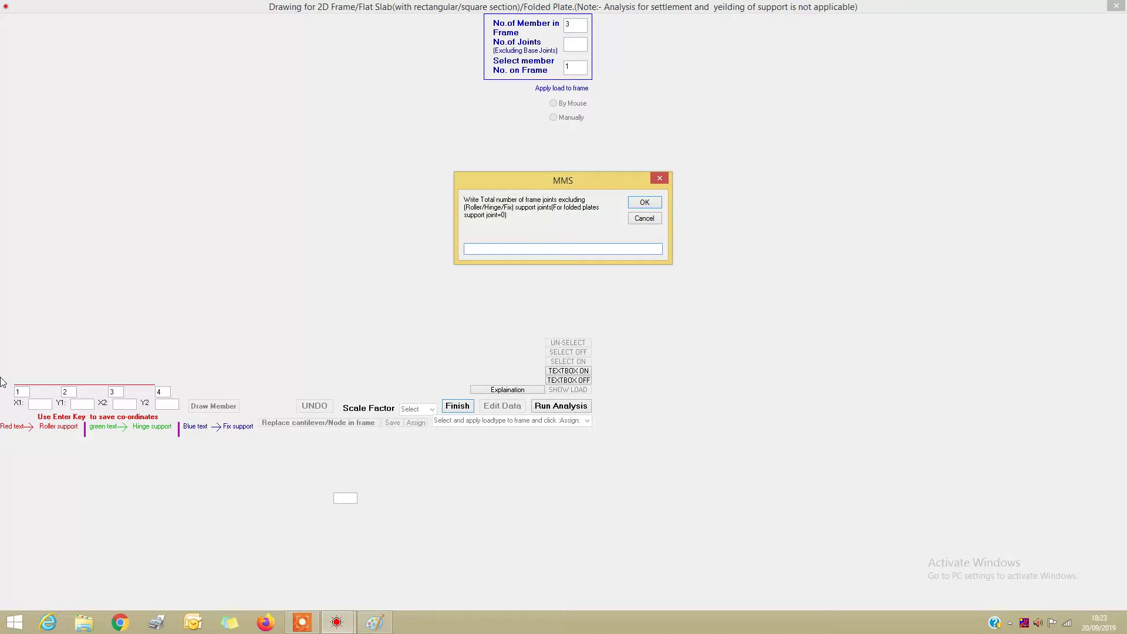
{"action": "type", "text": "0"}
{"action": "key", "text": "Return"}
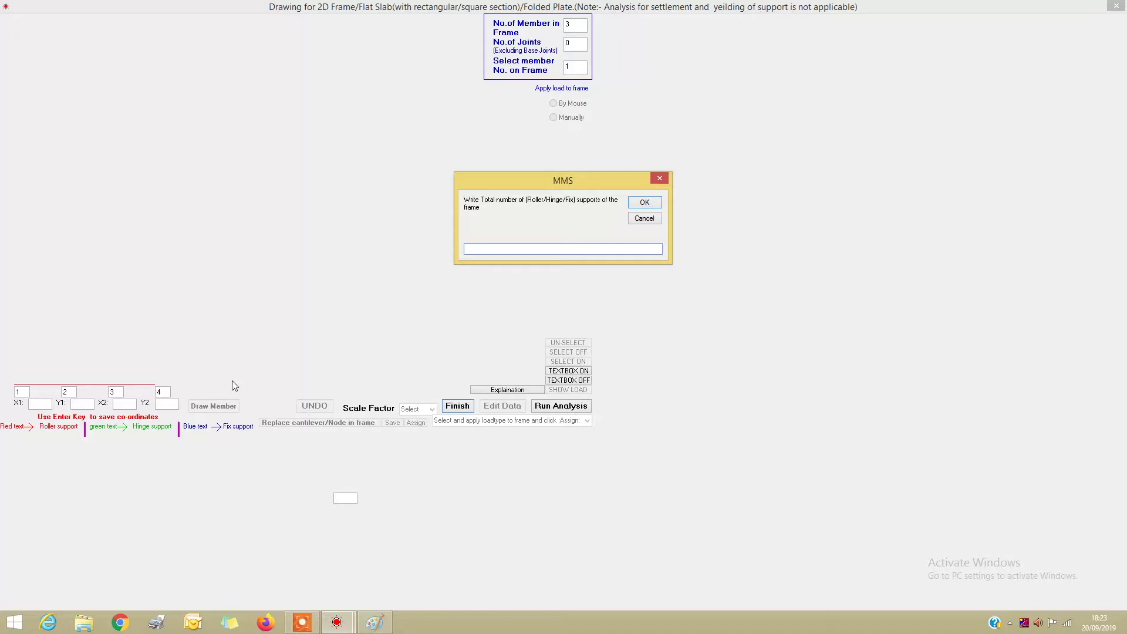
{"action": "key", "text": "Return"}
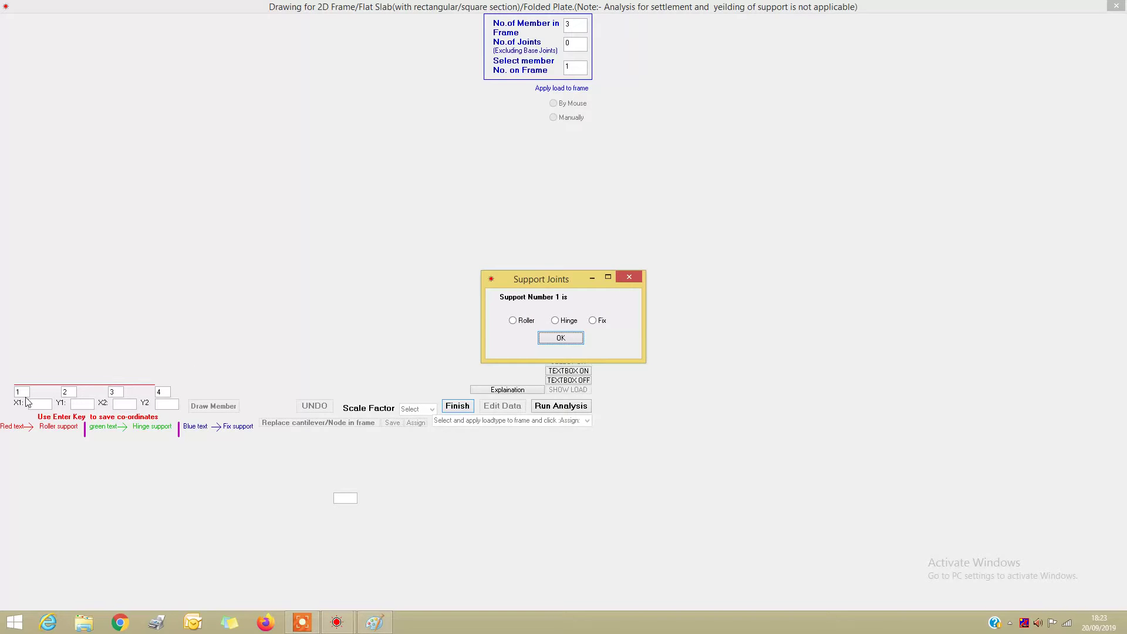
Step: Define all the support joints, 1 to 4, as hinge supports
{"action": "left_click", "coordinate": [555, 321]}
{"action": "left_click", "coordinate": [557, 339]}
{"action": "left_click", "coordinate": [561, 340]}
{"action": "left_click", "coordinate": [555, 321]}
{"action": "left_click", "coordinate": [559, 339]}
{"action": "left_click", "coordinate": [555, 321]}
{"action": "left_click", "coordinate": [560, 338]}
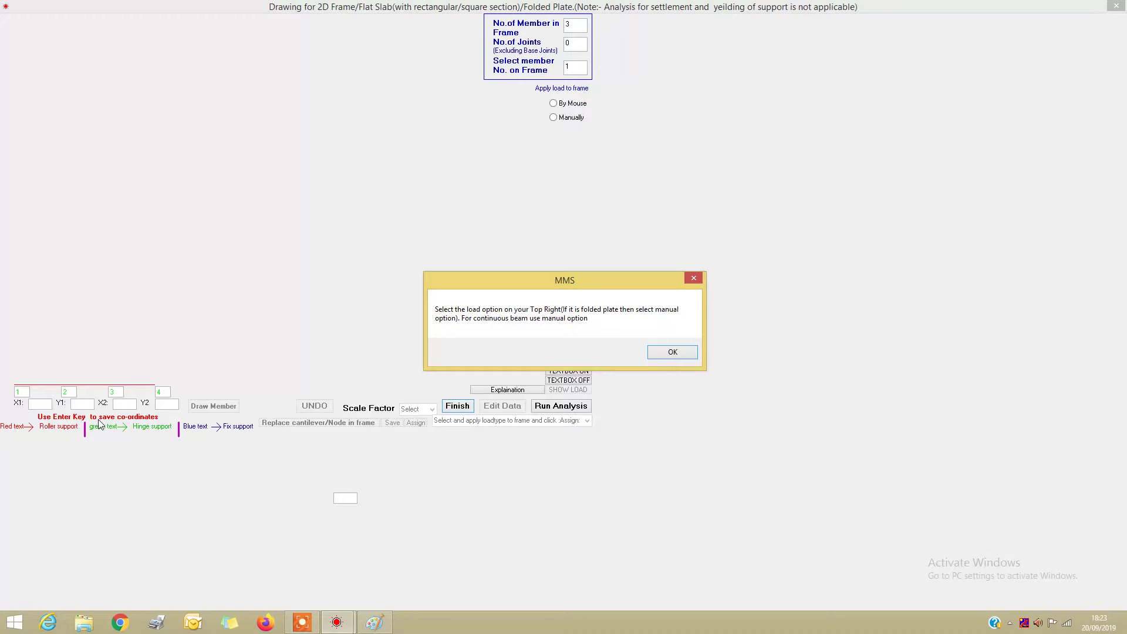
Step: Choose manual load application and select the member between joints 1 and 2 to open its property and load table
{"action": "left_click", "coordinate": [675, 352]}
{"action": "left_click", "coordinate": [554, 118]}
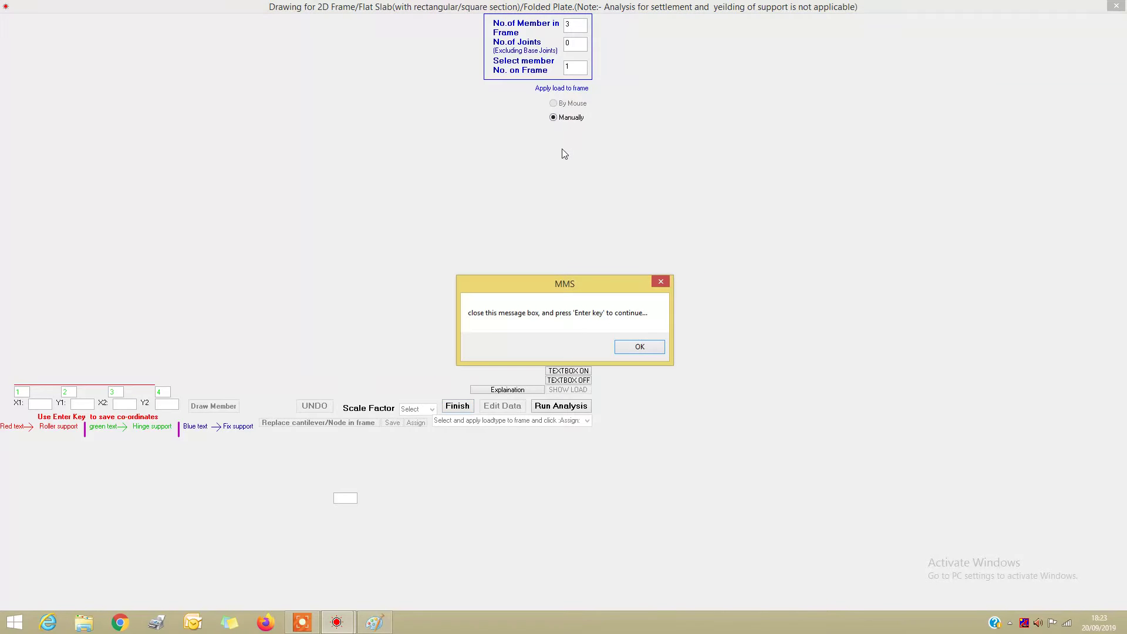
{"action": "left_click", "coordinate": [639, 348]}
{"action": "key", "text": "Return"}
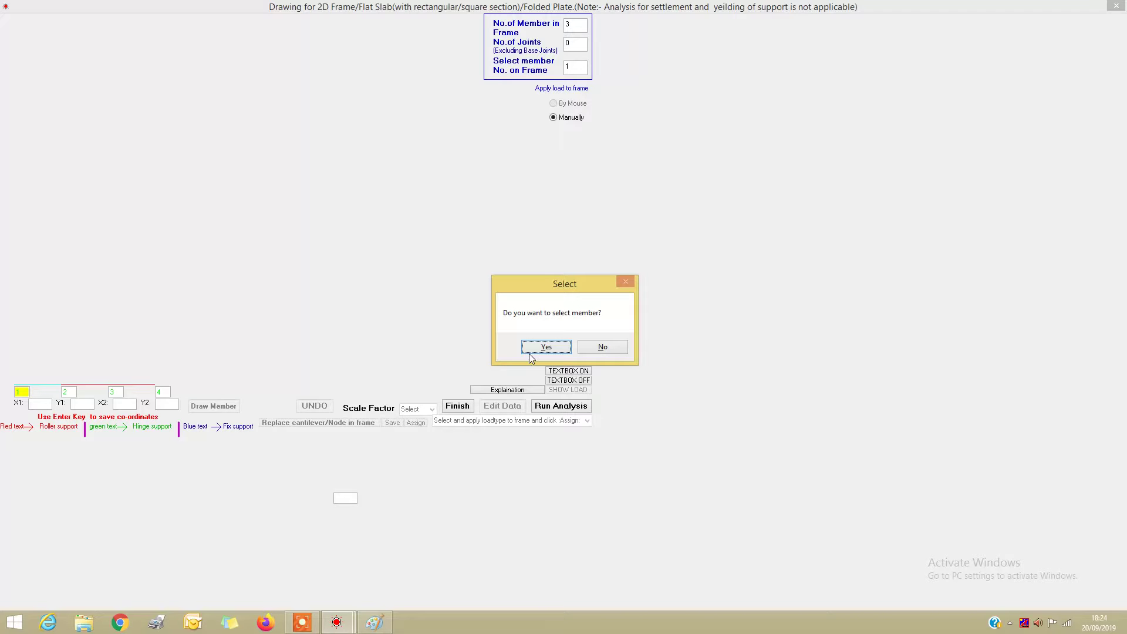
{"action": "left_click", "coordinate": [546, 347]}
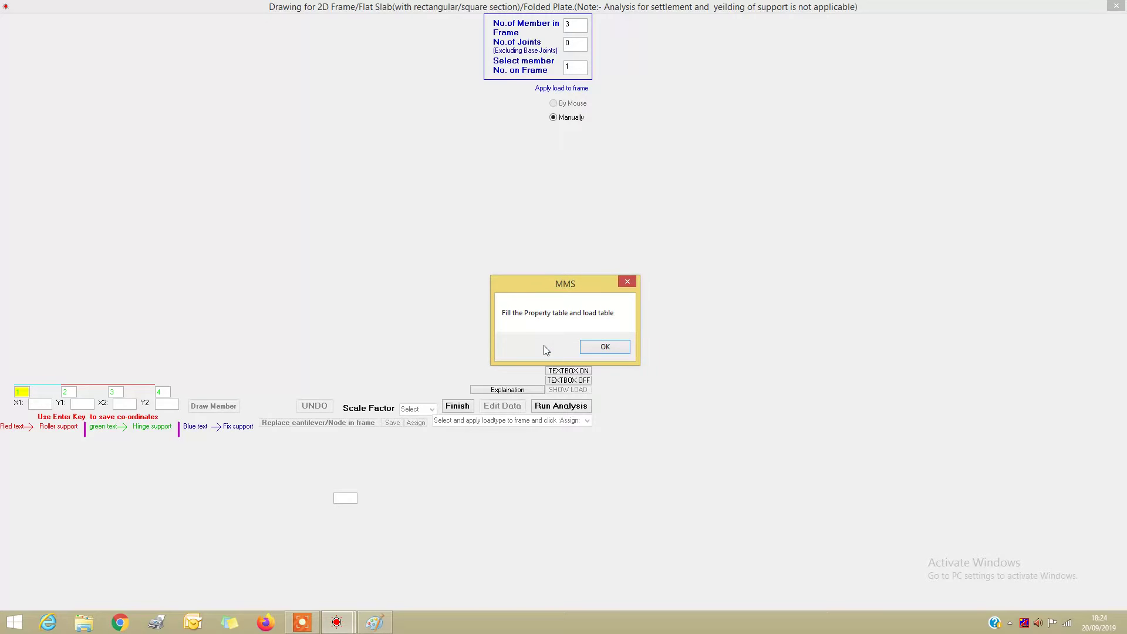
{"action": "left_click", "coordinate": [605, 346]}
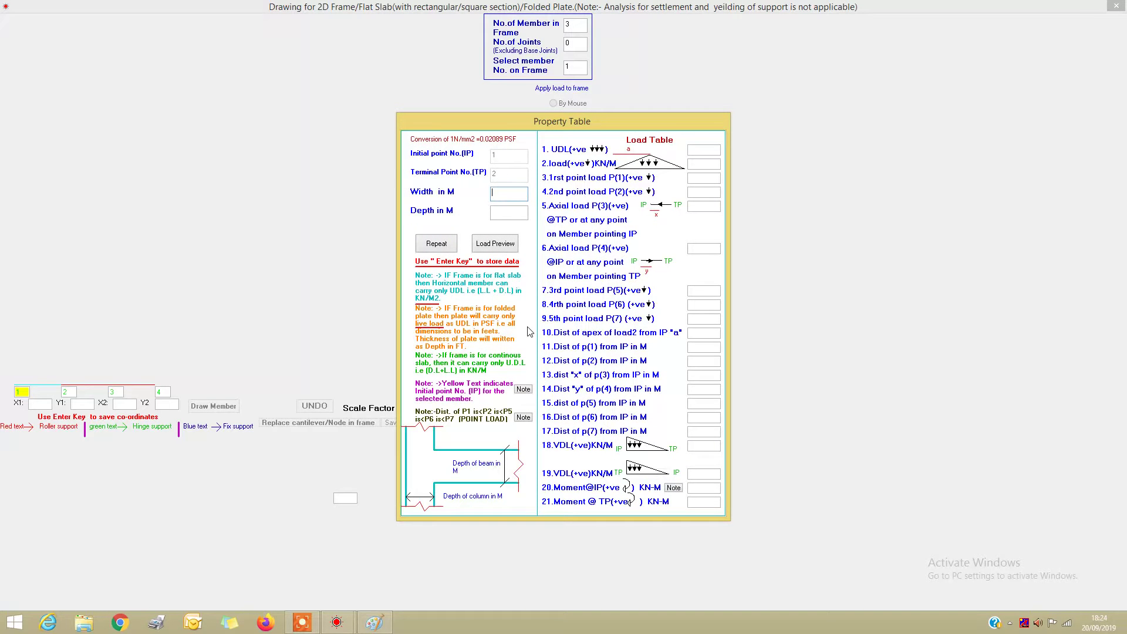
Step: Set the first member's width to 1 m, enter its depth, and store its property and load data
{"action": "type", "text": "1"}
{"action": "type", "text": ".1"}
{"action": "key", "text": "Return"}
{"action": "key", "text": "Return"}
{"action": "key", "text": "Return"}
{"action": "key", "text": "Return"}
{"action": "key", "text": "Return"}
{"action": "key", "text": "Return"}
{"action": "key", "text": "Return"}
{"action": "key", "text": "Return"}
{"action": "key", "text": "Return"}
{"action": "key", "text": "Return"}
{"action": "key", "text": "Return"}
{"action": "key", "text": "Return"}
{"action": "key", "text": "Return"}
{"action": "key", "text": "Return"}
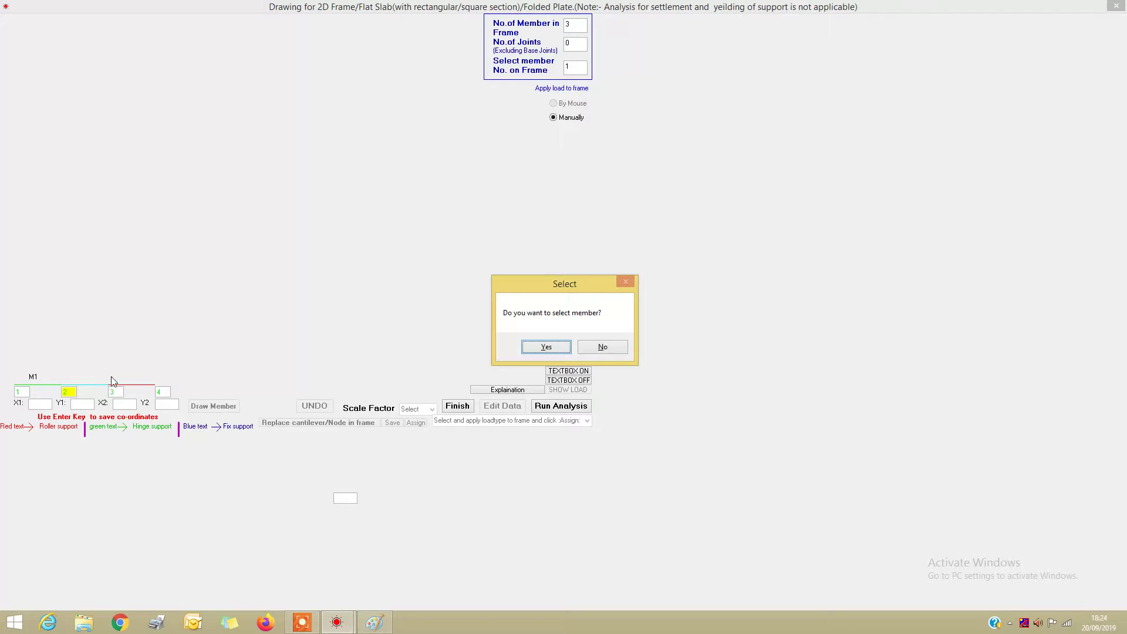
Step: Select the member between joints 2 and 3, and store its property and load data with width 1 m and depth 0.115 m
{"action": "left_click", "coordinate": [545, 348]}
{"action": "left_click", "coordinate": [605, 348]}
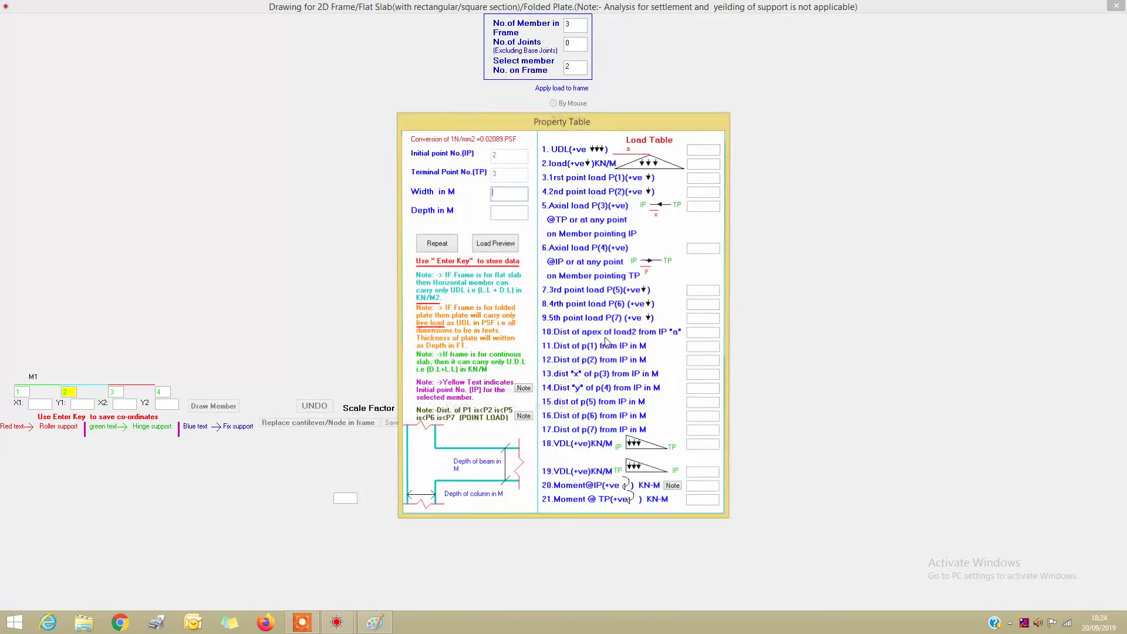
{"action": "type", "text": "1"}
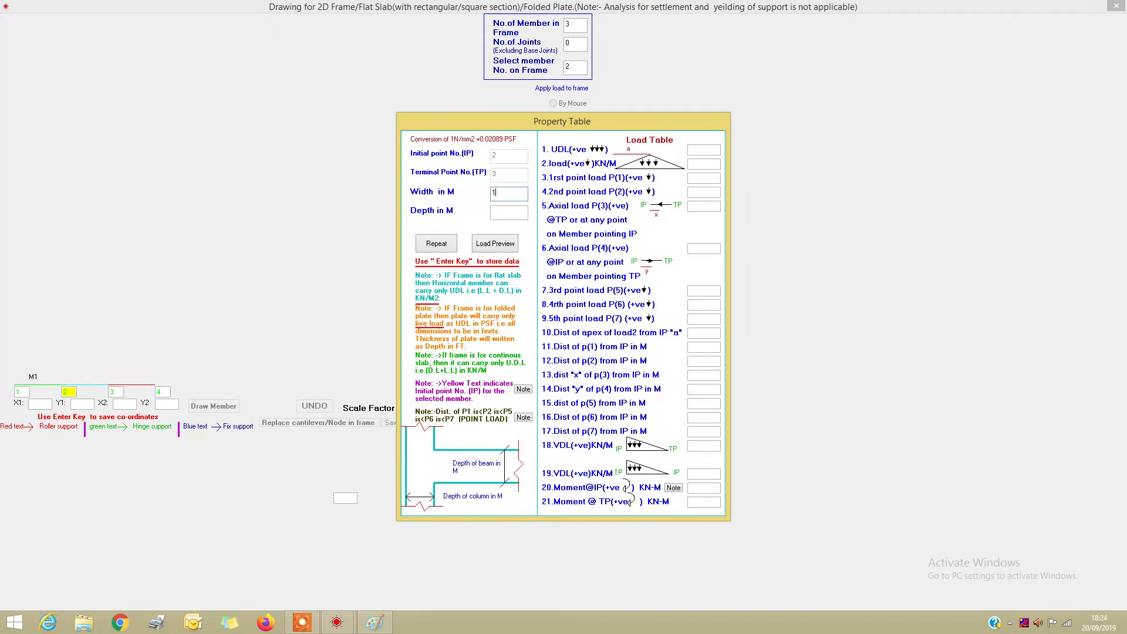
{"action": "key", "text": "Return"}
{"action": "type", "text": "0.115"}
{"action": "key", "text": "Return"}
{"action": "key", "text": "Return"}
{"action": "key", "text": "Return"}
{"action": "key", "text": "Return"}
{"action": "key", "text": "Return"}
{"action": "key", "text": "Return"}
{"action": "key", "text": "Return"}
{"action": "key", "text": "Return"}
{"action": "key", "text": "Return"}
{"action": "key", "text": "Return"}
{"action": "key", "text": "Return"}
{"action": "key", "text": "Return"}
{"action": "key", "text": "Return"}
{"action": "key", "text": "Return"}
{"action": "key", "text": "Return"}
{"action": "key", "text": "Return"}
{"action": "key", "text": "Return"}
{"action": "key", "text": "Return"}
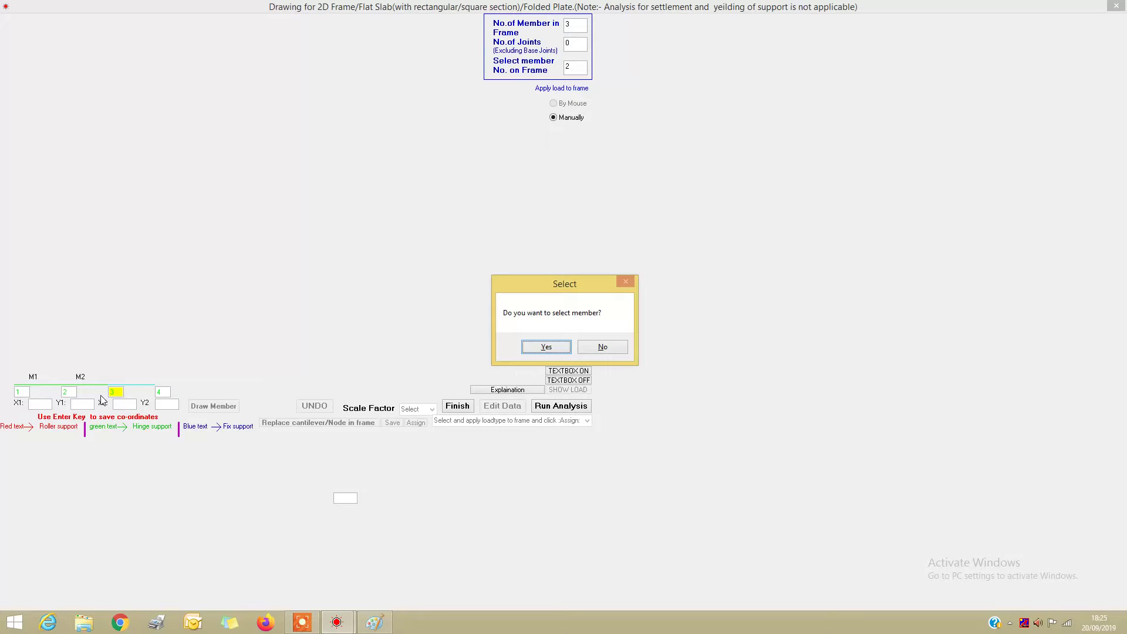
Step: Select the member between joints 3 and 4, and store its property and load data with width 1 m and depth 0.115 m
{"action": "left_click", "coordinate": [546, 349]}
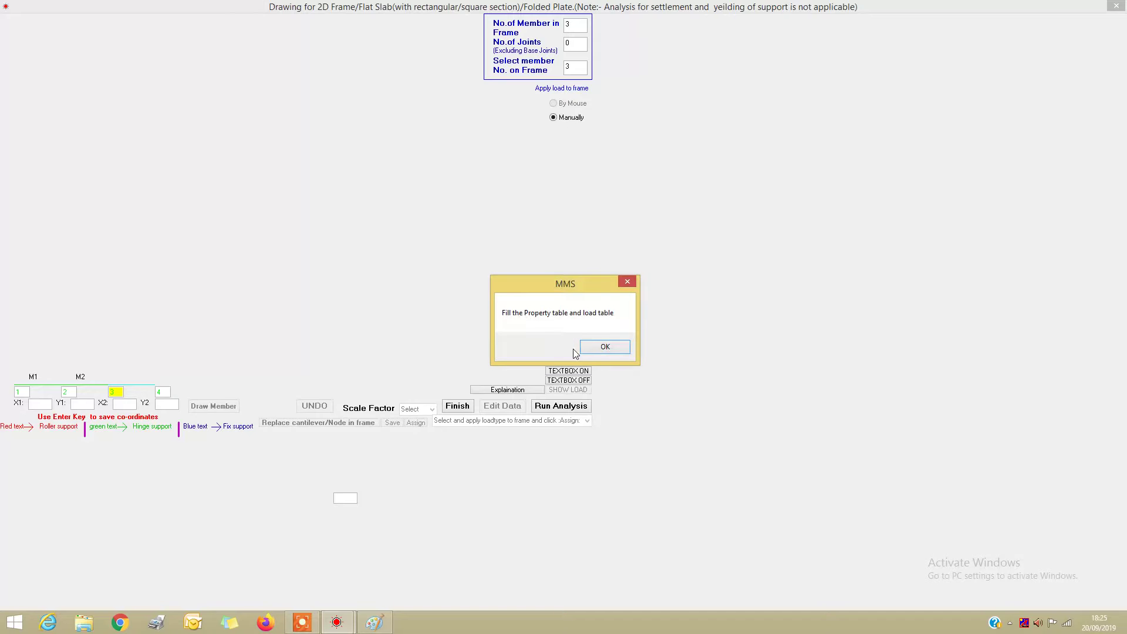
{"action": "left_click", "coordinate": [590, 350]}
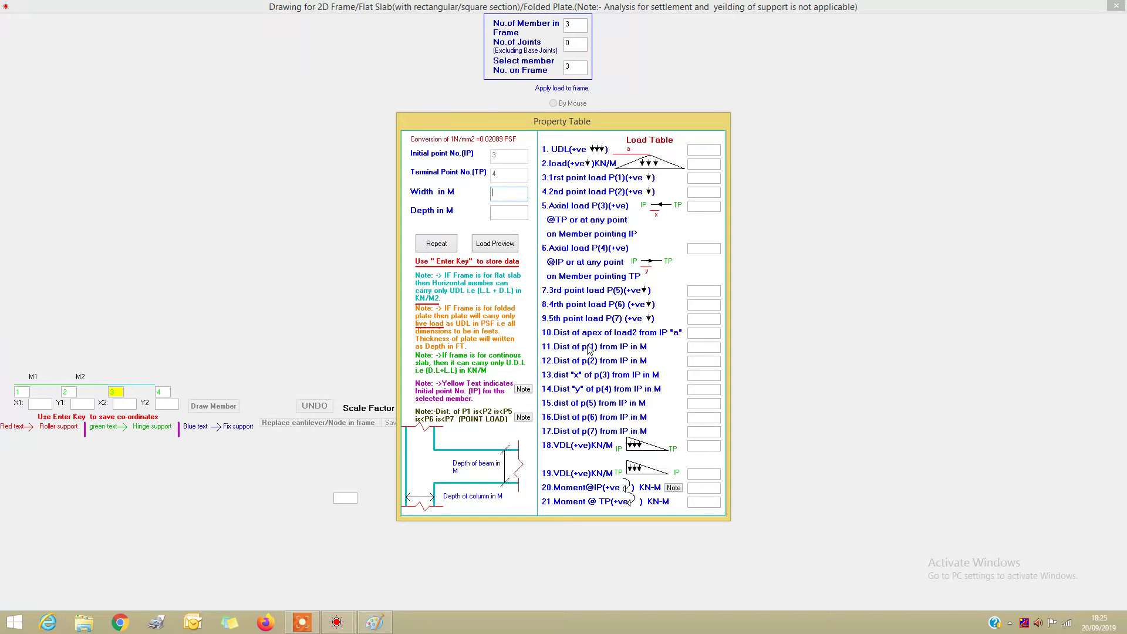
{"action": "type", "text": "10.1"}
{"action": "key", "text": "Return"}
{"action": "type", "text": "15"}
{"action": "key", "text": "Return"}
{"action": "key", "text": "Return"}
{"action": "key", "text": "Return"}
{"action": "key", "text": "Return"}
{"action": "key", "text": "Return"}
{"action": "key", "text": "Return"}
{"action": "key", "text": "Return"}
{"action": "key", "text": "Return"}
{"action": "key", "text": "Return"}
{"action": "key", "text": "Return"}
{"action": "key", "text": "Return"}
{"action": "key", "text": "Return"}
{"action": "key", "text": "Return"}
{"action": "key", "text": "Return"}
{"action": "key", "text": "Return"}
{"action": "key", "text": "Return"}
{"action": "key", "text": "Return"}
{"action": "key", "text": "Return"}
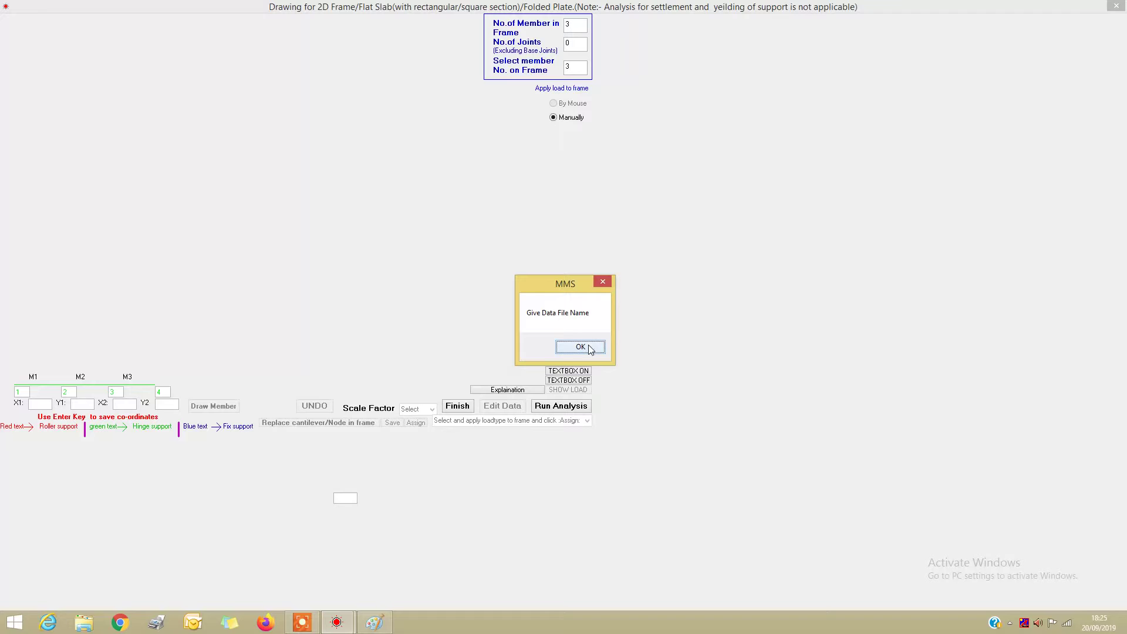
Step: Save the frame data to the existing DAT file named m
{"action": "left_click", "coordinate": [588, 348]}
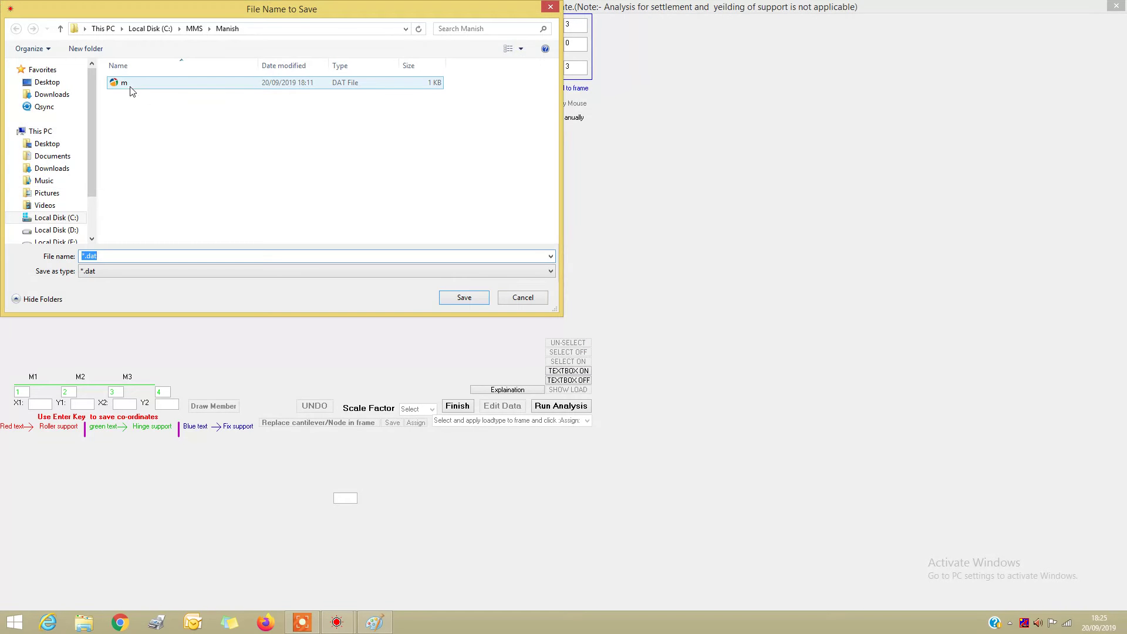
{"action": "left_click", "coordinate": [125, 86]}
{"action": "left_click", "coordinate": [477, 295]}
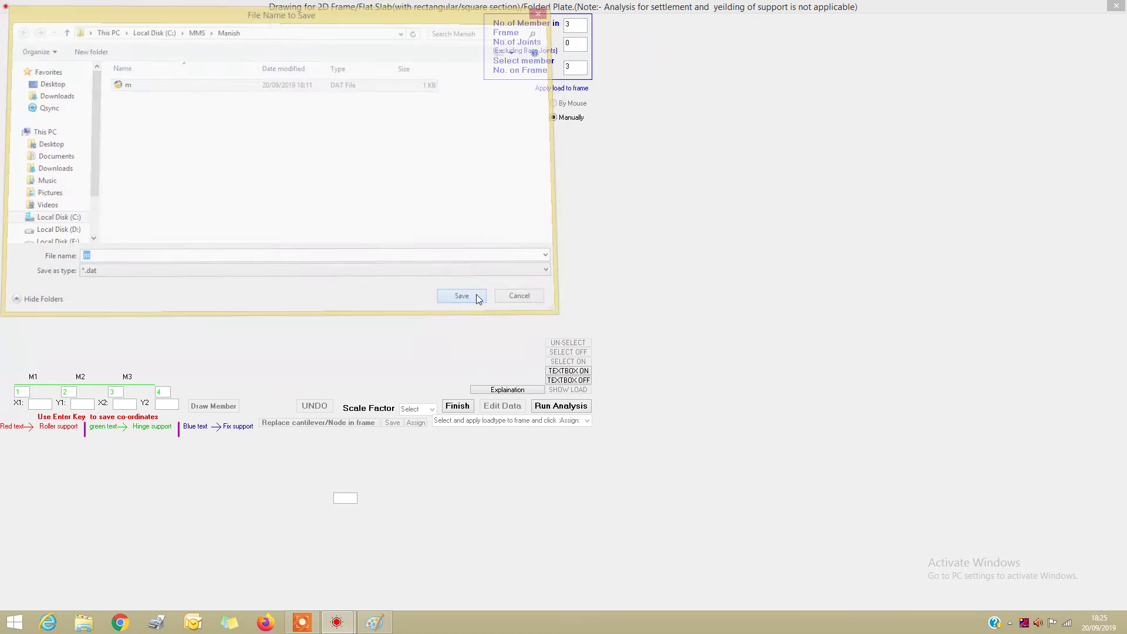
Step: Run the 2D frame analysis with elastic modulus 2e8 kN/m2 and individual load factors of 1 for vertical and lateral load
{"action": "left_click", "coordinate": [563, 406]}
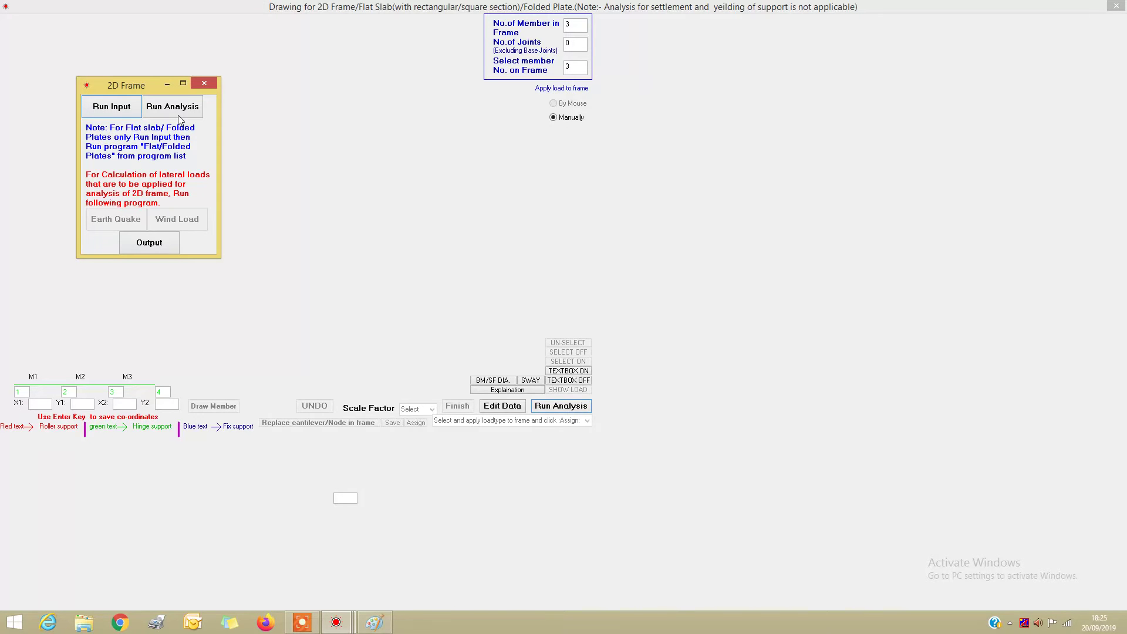
{"action": "left_click", "coordinate": [176, 109]}
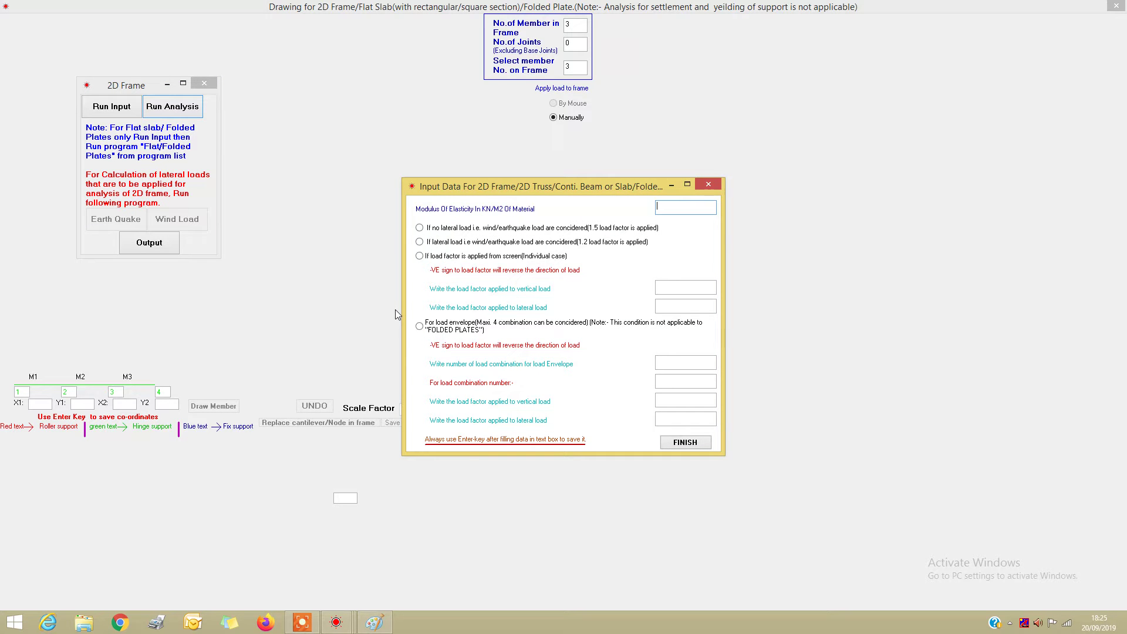
{"action": "type", "text": "2e8"}
{"action": "left_click", "coordinate": [420, 258]}
{"action": "type", "text": "1"}
{"action": "key", "text": "Return"}
{"action": "type", "text": "1"}
{"action": "key", "text": "Return"}
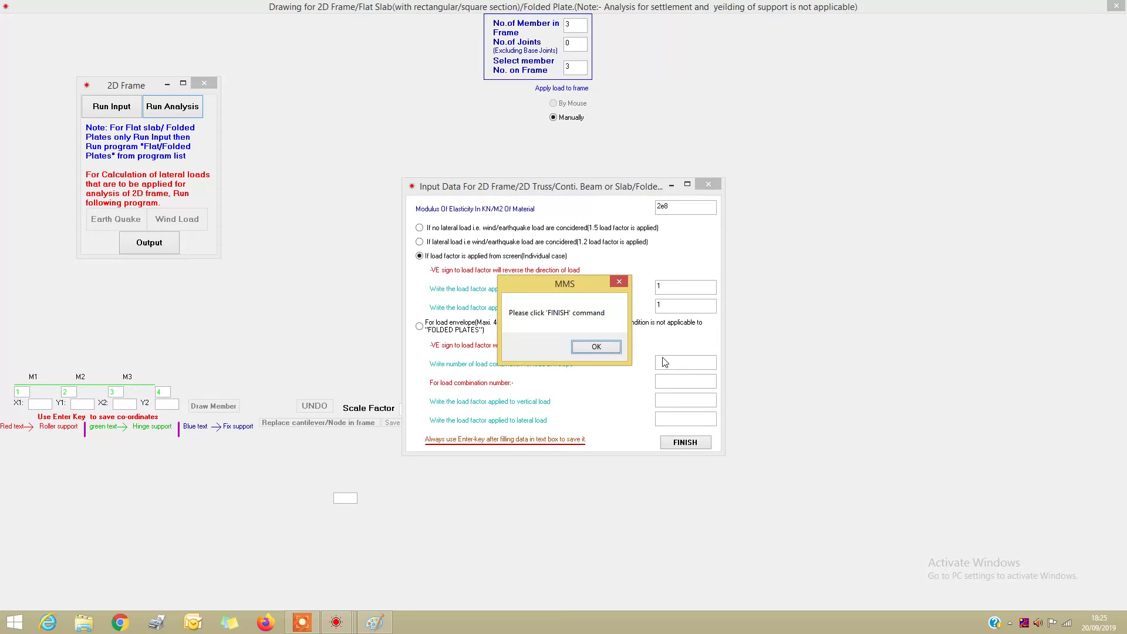
{"action": "left_click", "coordinate": [602, 347]}
{"action": "left_click", "coordinate": [681, 443]}
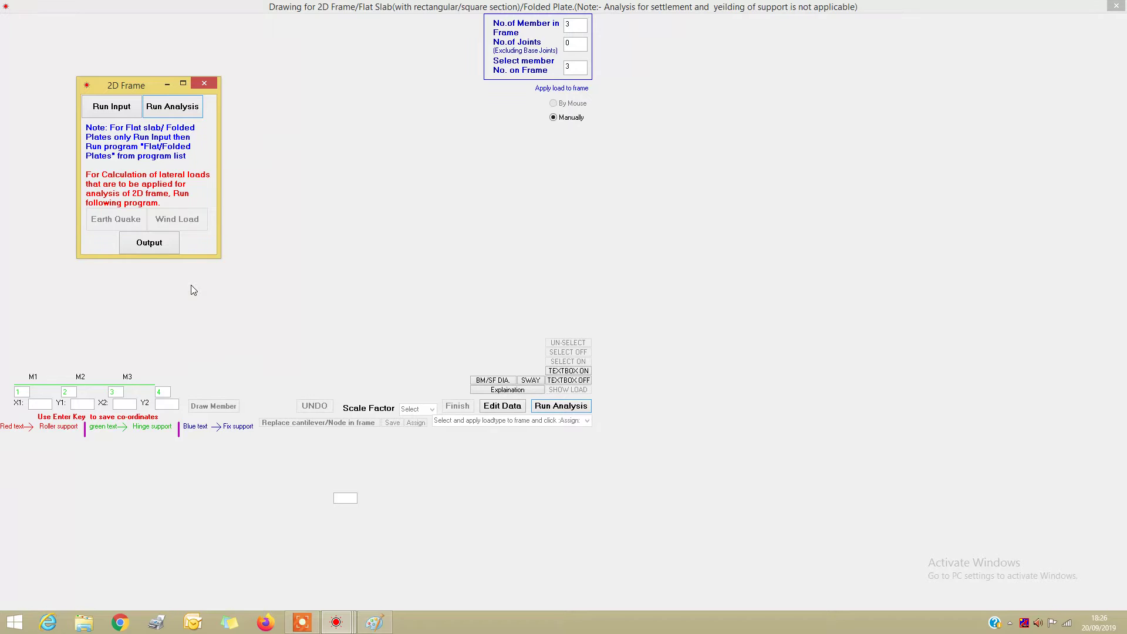
Step: Review the rigid frame analysis output, and close it along with the 2D frame analysis window
{"action": "left_click", "coordinate": [175, 247]}
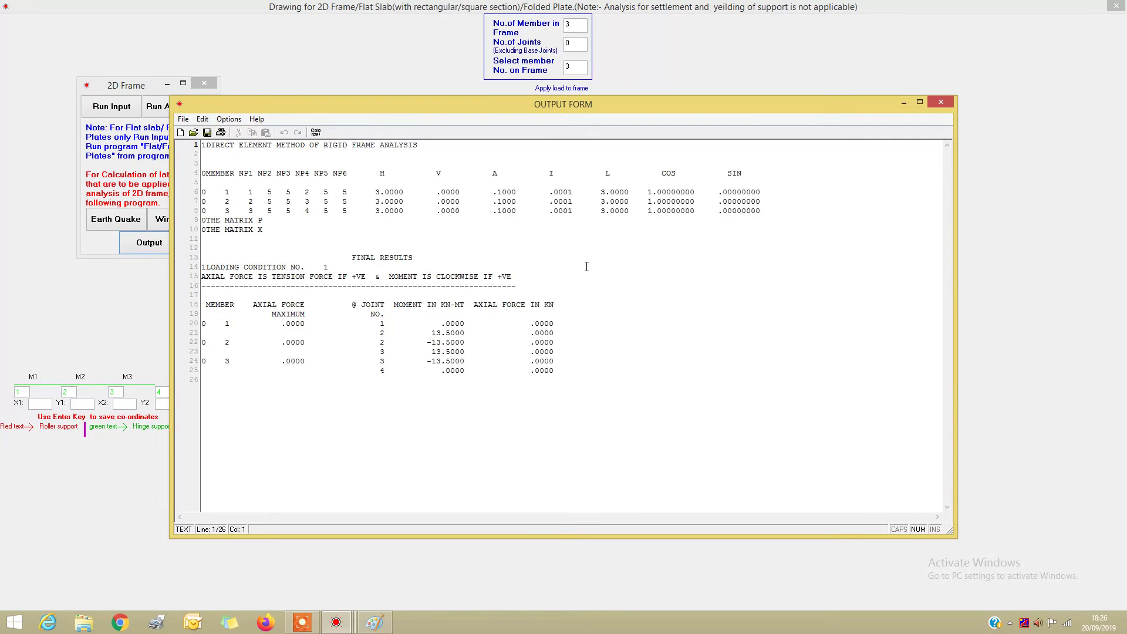
{"action": "left_click", "coordinate": [940, 104]}
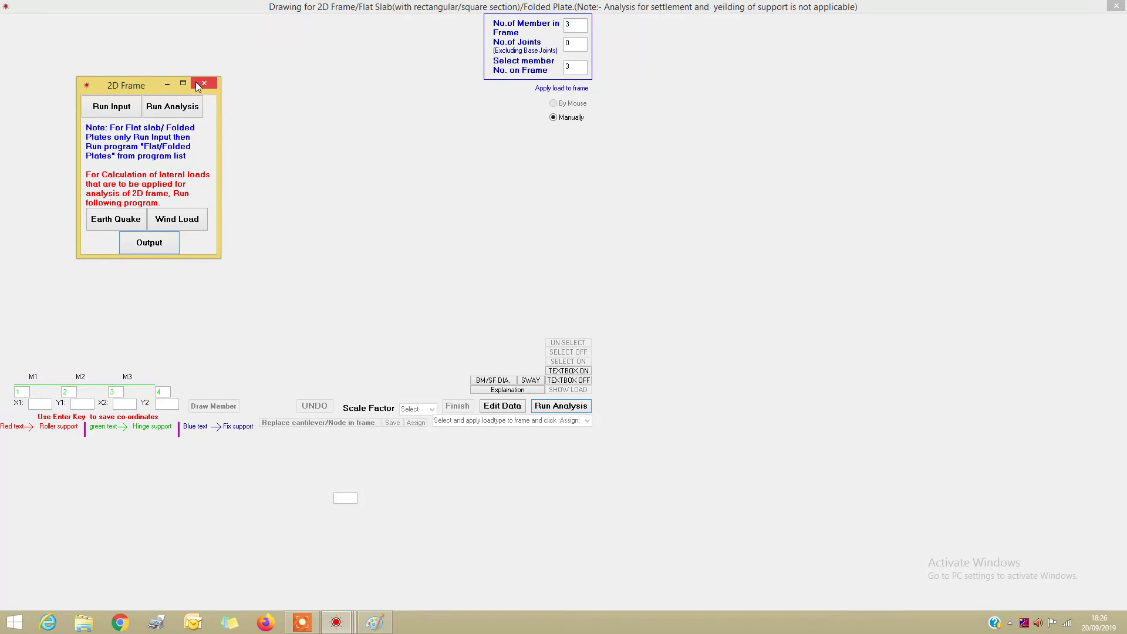
{"action": "left_click", "coordinate": [197, 85]}
Step: Open the sway view of the frame and display its bending moment diagram
{"action": "left_click", "coordinate": [531, 381]}
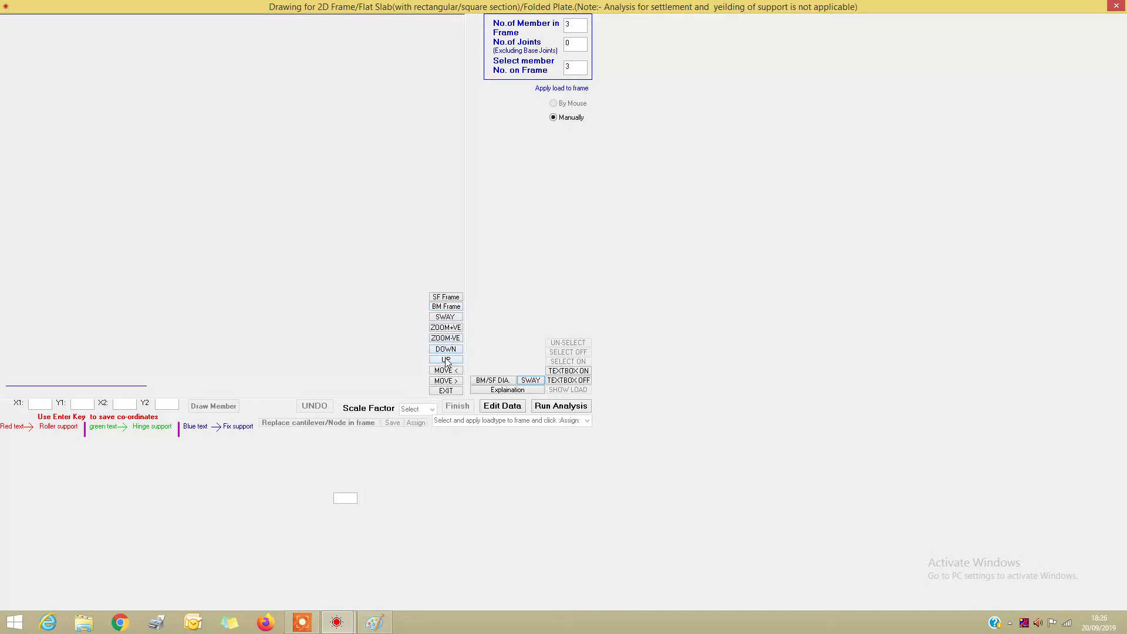
{"action": "left_click", "coordinate": [447, 360]}
{"action": "left_click", "coordinate": [446, 360]}
{"action": "left_click", "coordinate": [446, 361]}
{"action": "left_click", "coordinate": [444, 307]}
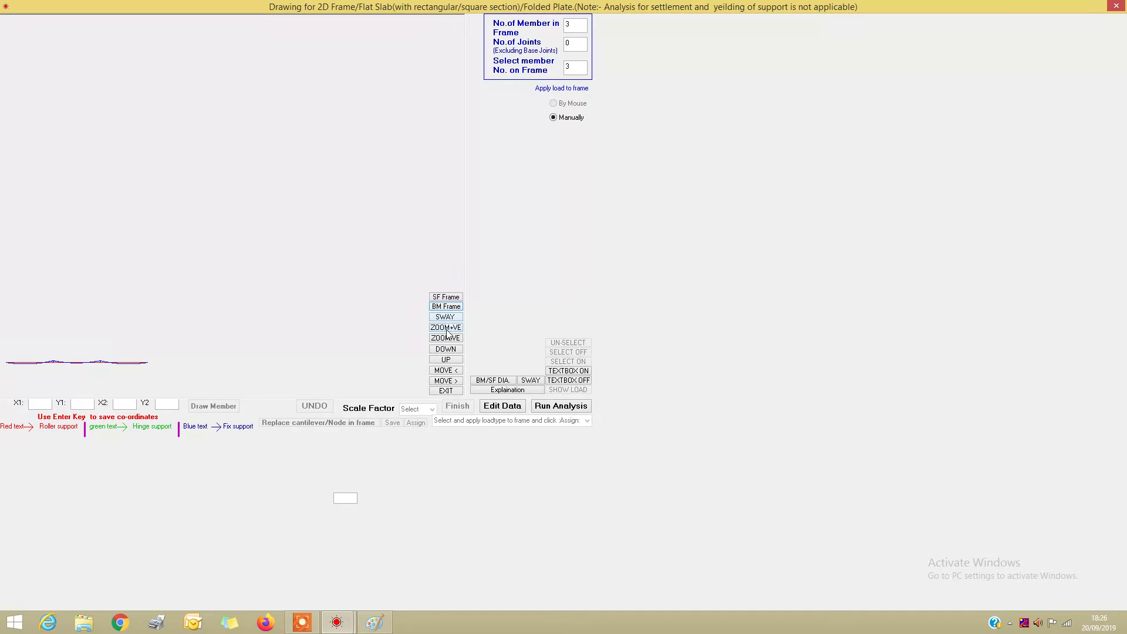
Step: Examine the enlarged bending moment and shear force diagrams of the whole frame, and exit the diagram view
{"action": "left_click", "coordinate": [449, 360]}
{"action": "left_click", "coordinate": [449, 360]}
{"action": "left_click", "coordinate": [449, 360]}
{"action": "left_click", "coordinate": [449, 360]}
{"action": "left_click", "coordinate": [449, 360]}
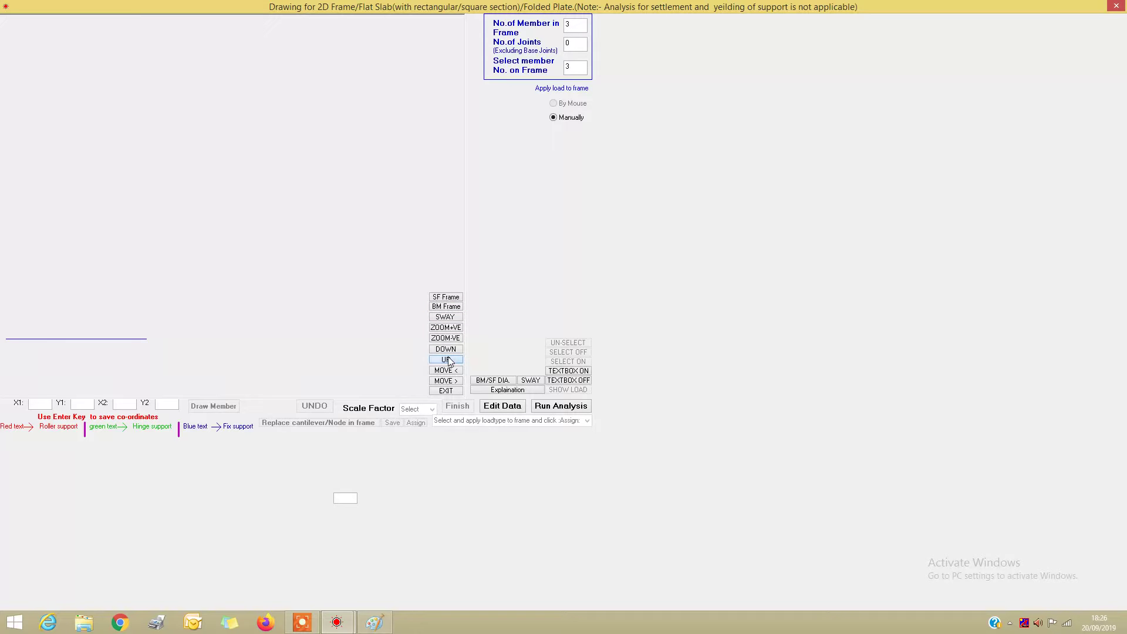
{"action": "left_click", "coordinate": [449, 360]}
{"action": "left_click", "coordinate": [449, 360]}
{"action": "left_click", "coordinate": [449, 360]}
{"action": "left_click", "coordinate": [449, 360]}
{"action": "left_click", "coordinate": [450, 360]}
{"action": "left_click", "coordinate": [450, 360]}
{"action": "left_click", "coordinate": [450, 360]}
{"action": "left_click", "coordinate": [449, 360]}
{"action": "left_click", "coordinate": [449, 360]}
{"action": "left_click", "coordinate": [449, 360]}
{"action": "left_click", "coordinate": [449, 359]}
{"action": "left_click", "coordinate": [449, 360]}
{"action": "left_click", "coordinate": [449, 359]}
{"action": "left_click", "coordinate": [448, 360]}
{"action": "left_click", "coordinate": [448, 360]}
{"action": "left_click", "coordinate": [448, 360]}
{"action": "left_click", "coordinate": [448, 360]}
{"action": "left_click", "coordinate": [446, 329]}
{"action": "left_click", "coordinate": [446, 329]}
{"action": "left_click", "coordinate": [447, 329]}
{"action": "left_click", "coordinate": [447, 330]}
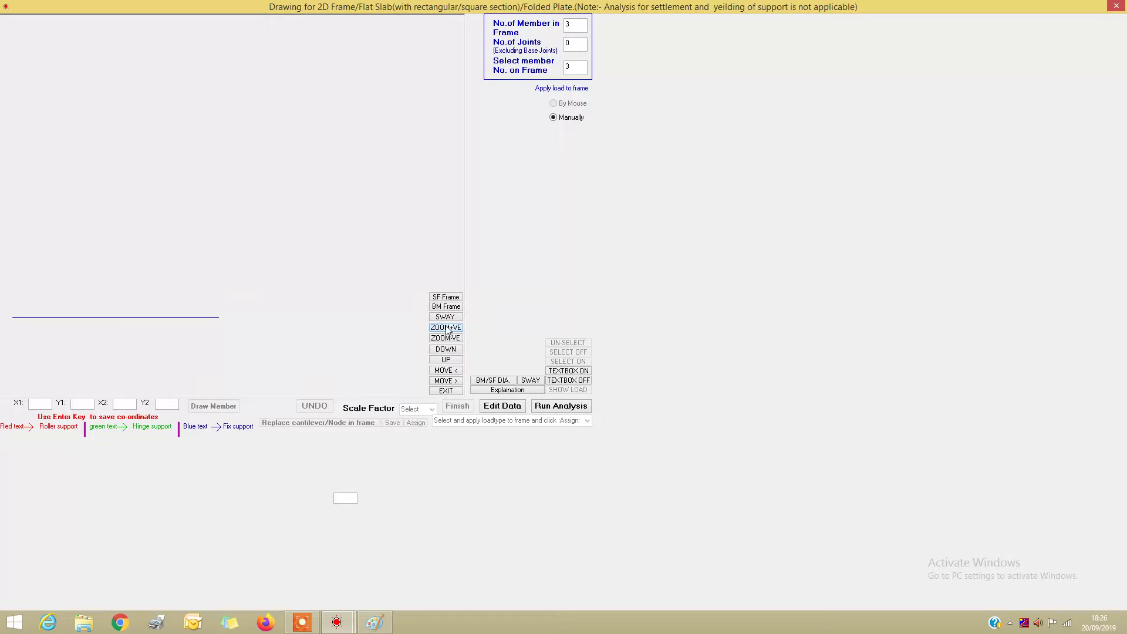
{"action": "left_click", "coordinate": [447, 308]}
{"action": "left_click", "coordinate": [447, 298]}
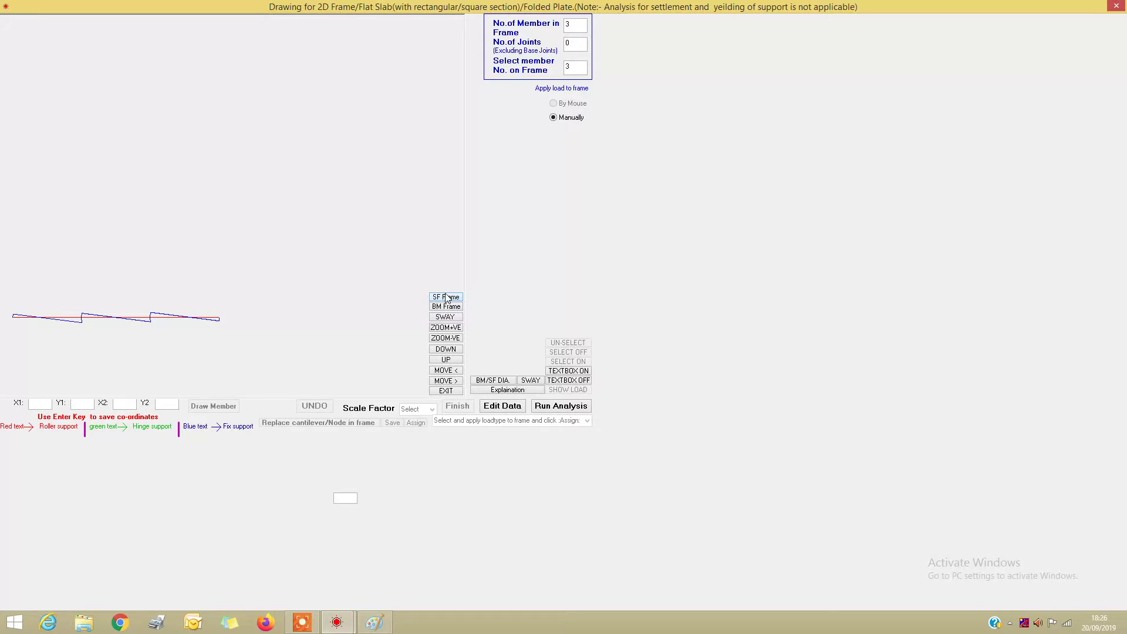
{"action": "left_click", "coordinate": [446, 389]}
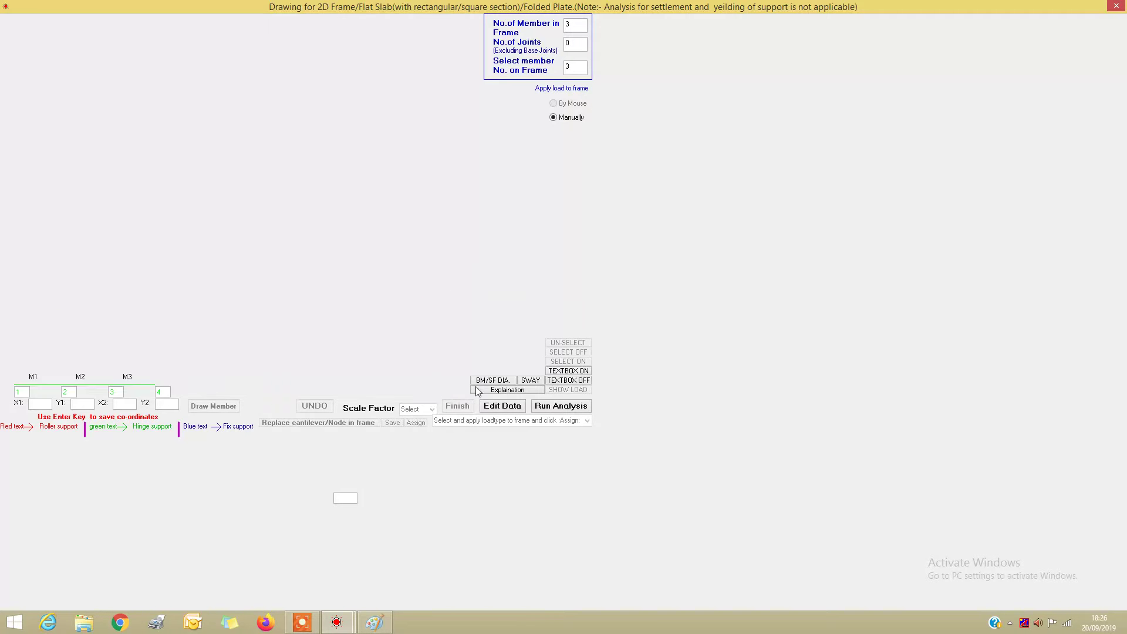
Step: Display the shear force and bending moment diagrams of member 2
{"action": "left_click", "coordinate": [501, 381]}
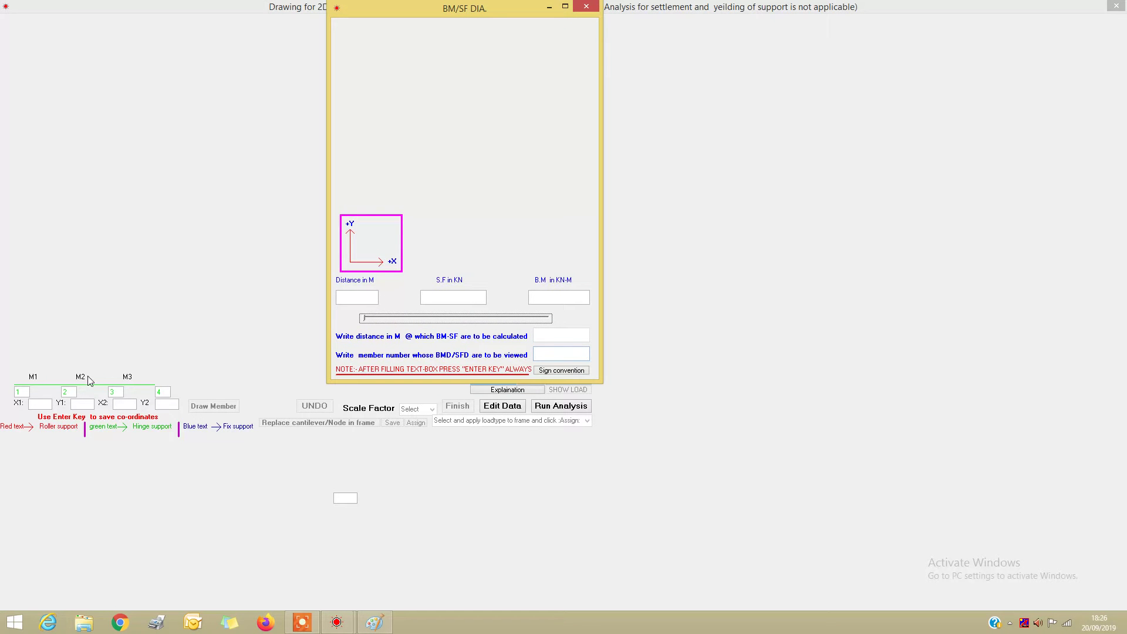
{"action": "left_click", "coordinate": [546, 354]}
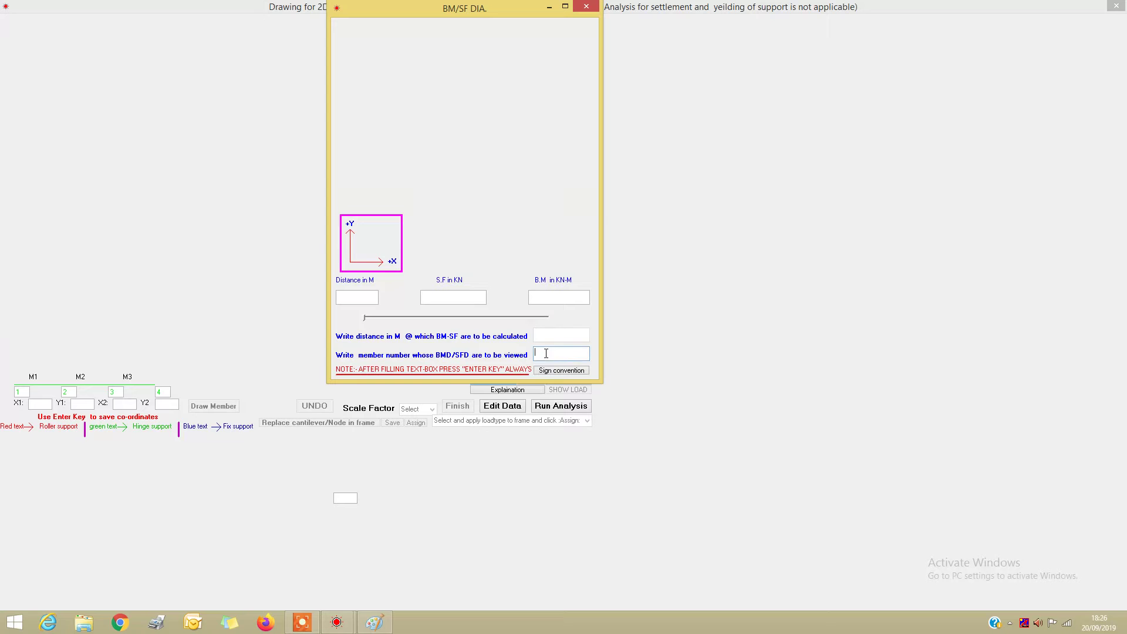
{"action": "type", "text": "2"}
{"action": "key", "text": "Return"}
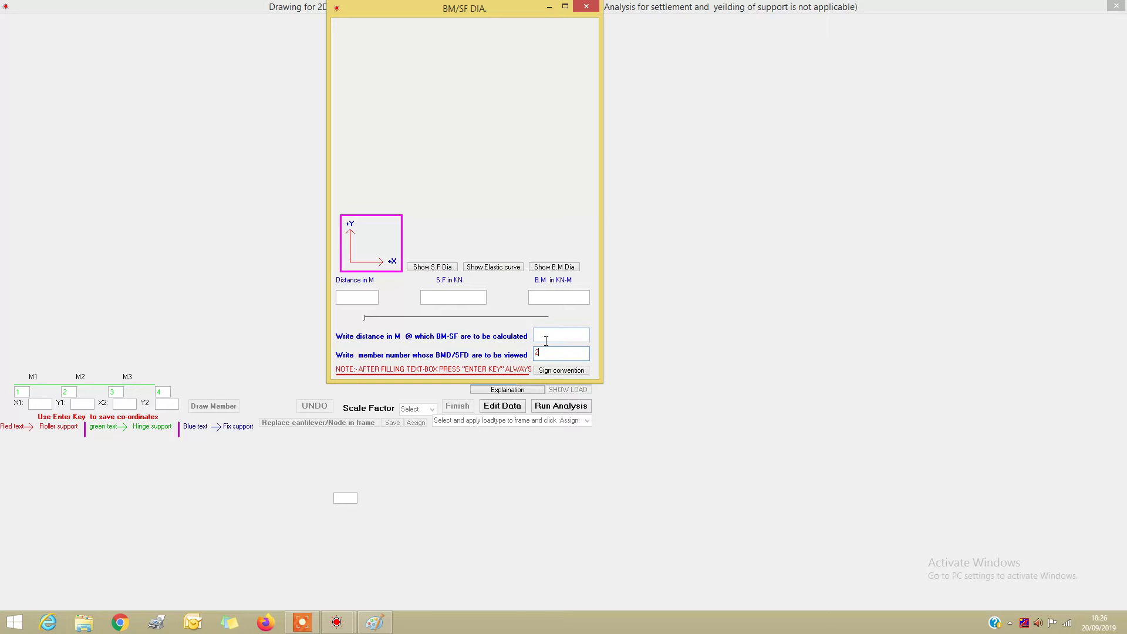
{"action": "left_click", "coordinate": [426, 267]}
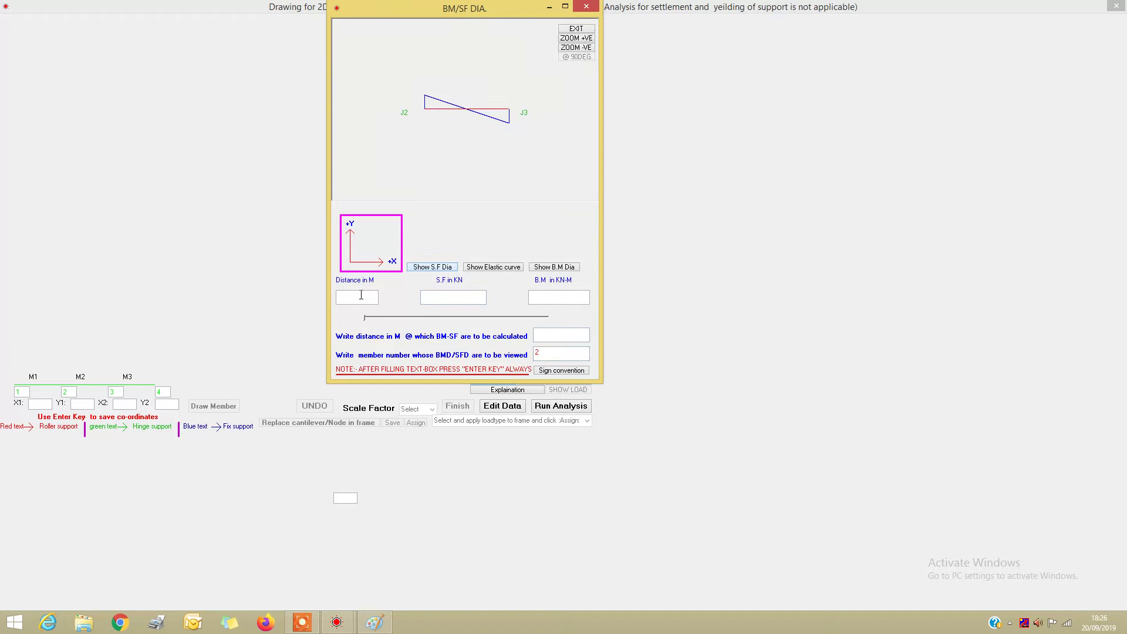
{"action": "left_click", "coordinate": [552, 268]}
Step: Read the shear force and bending moment along member 2, including at 1.5 m, and close the member diagrams
{"action": "left_click", "coordinate": [461, 322]}
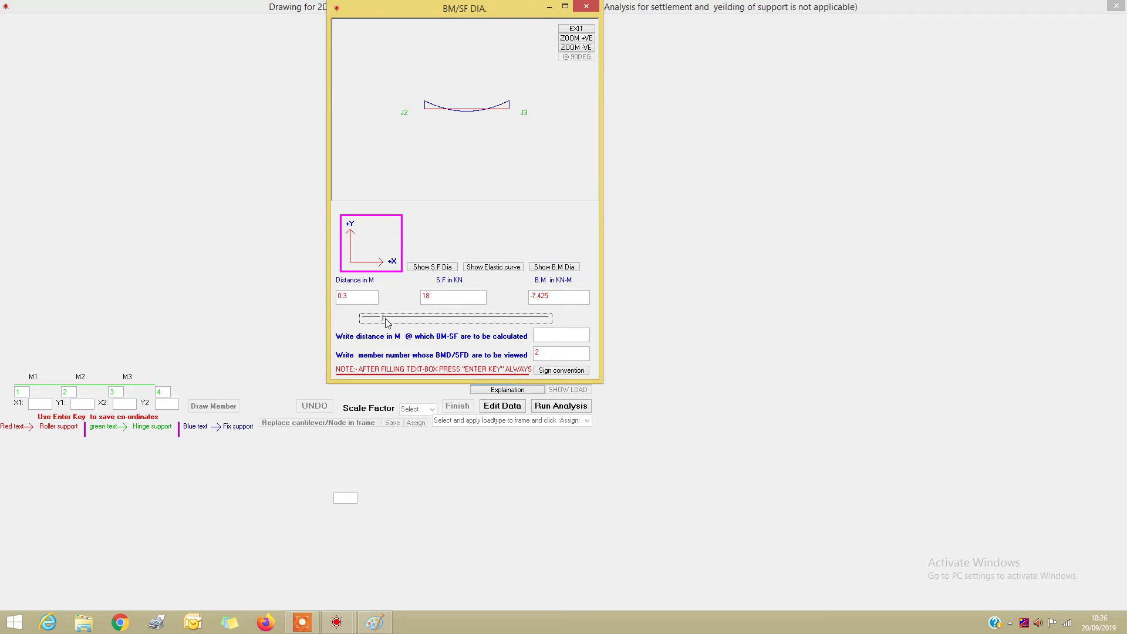
{"action": "left_click_drag", "start_coordinate": [387, 321], "coordinate": [466, 320]}
{"action": "key", "text": "Tab"}
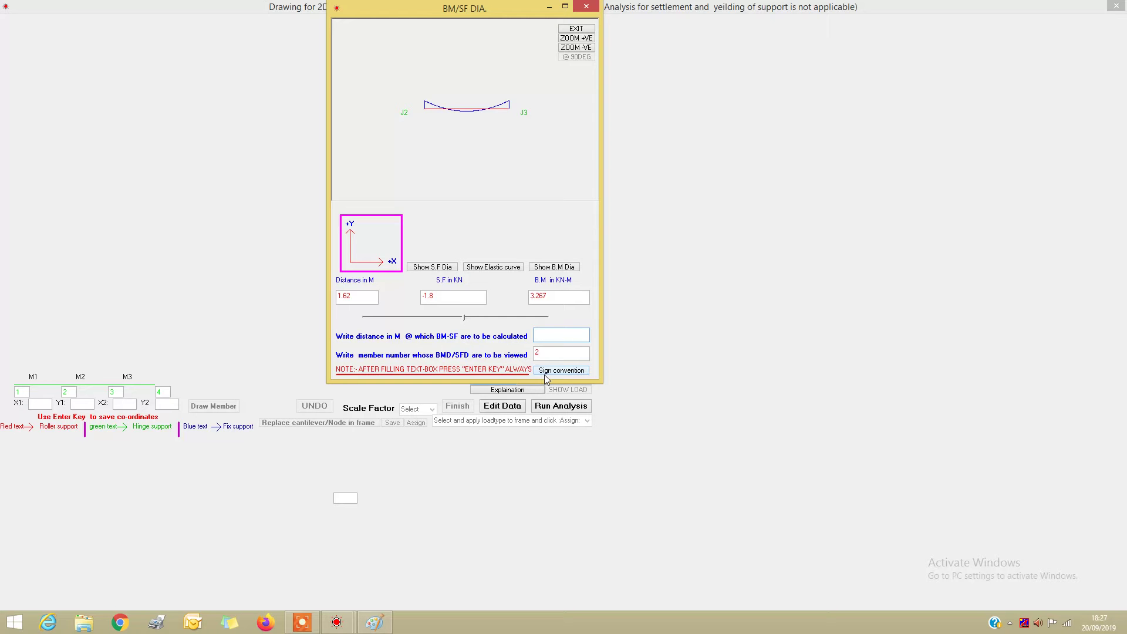
{"action": "type", "text": "1.5"}
{"action": "key", "text": "Return"}
{"action": "left_click", "coordinate": [574, 29]}
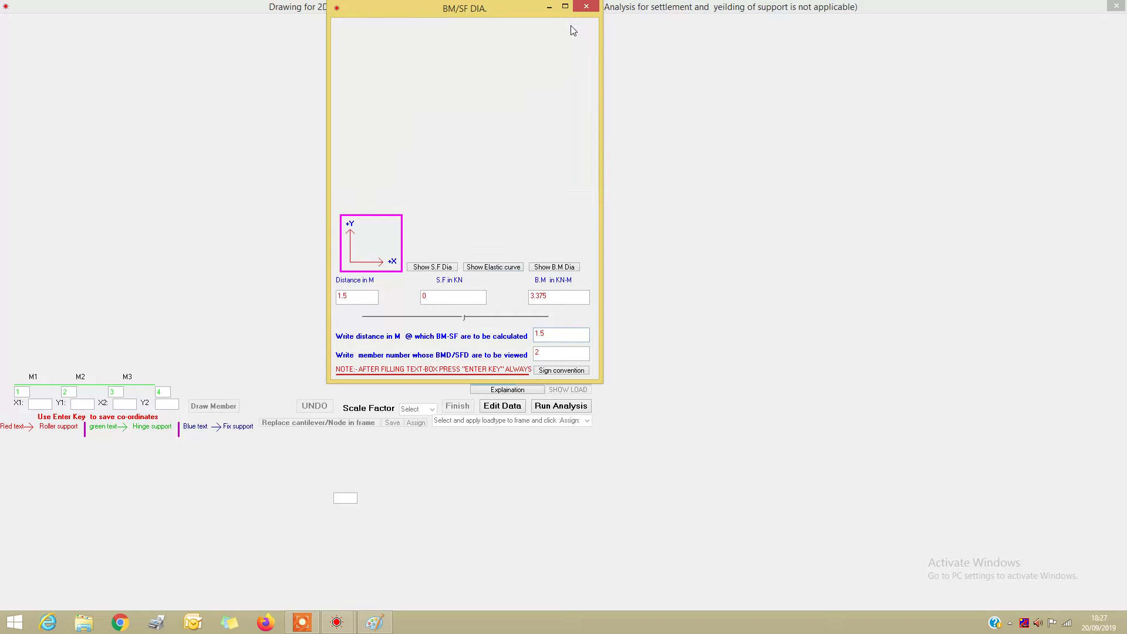
{"action": "left_click", "coordinate": [586, 7]}
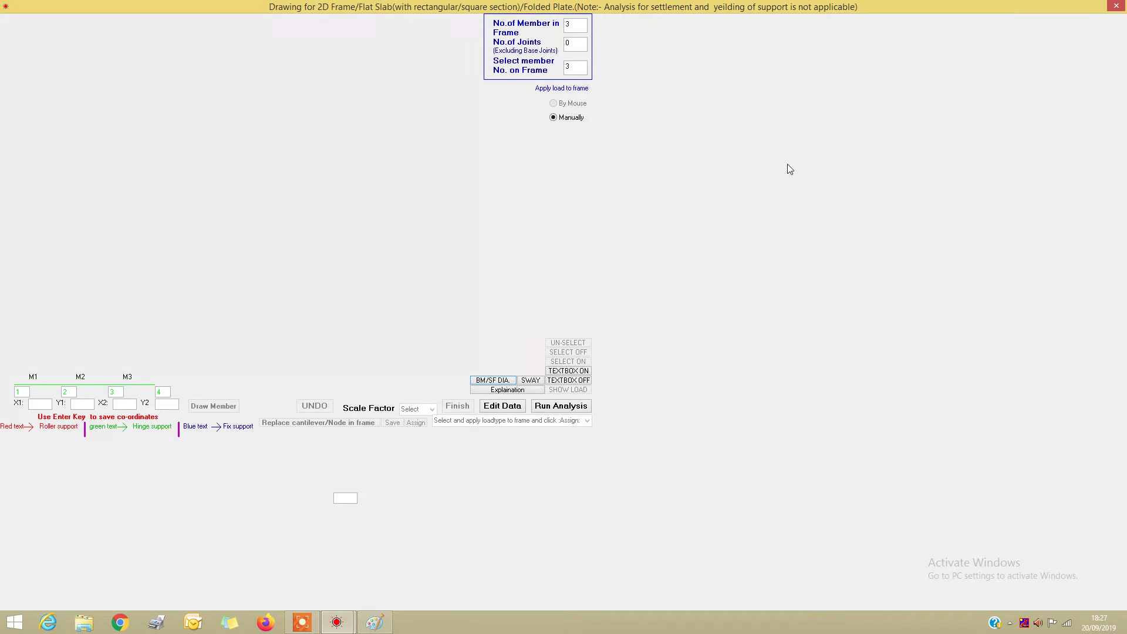
Step: Close the frame drawing and open the continuous slab design program from the program list
{"action": "left_click", "coordinate": [1116, 7]}
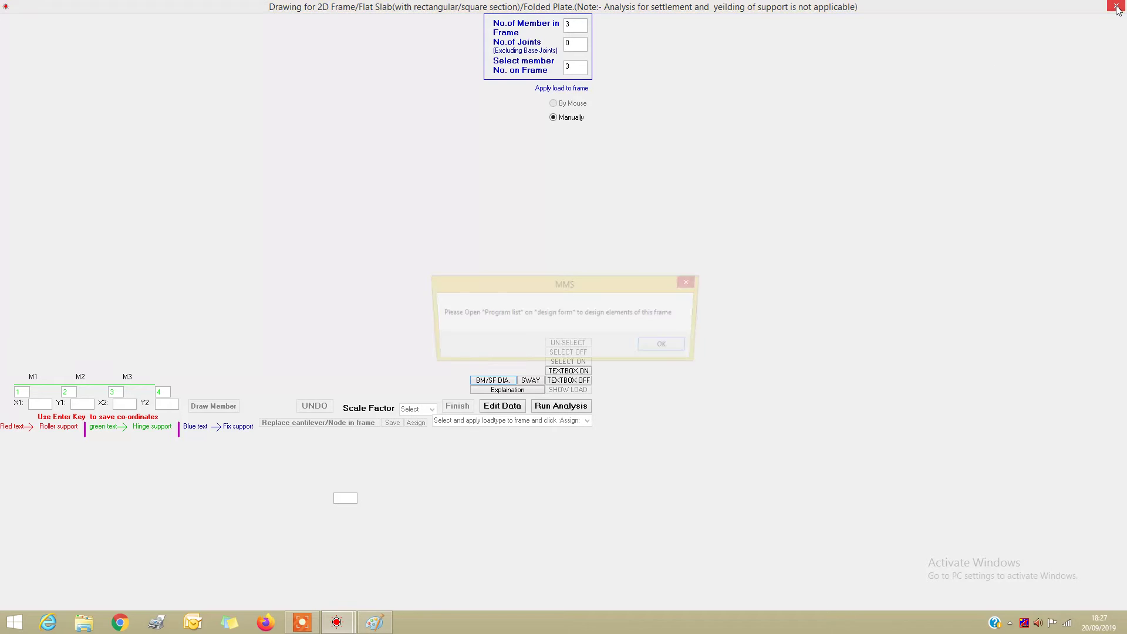
{"action": "left_click", "coordinate": [681, 346]}
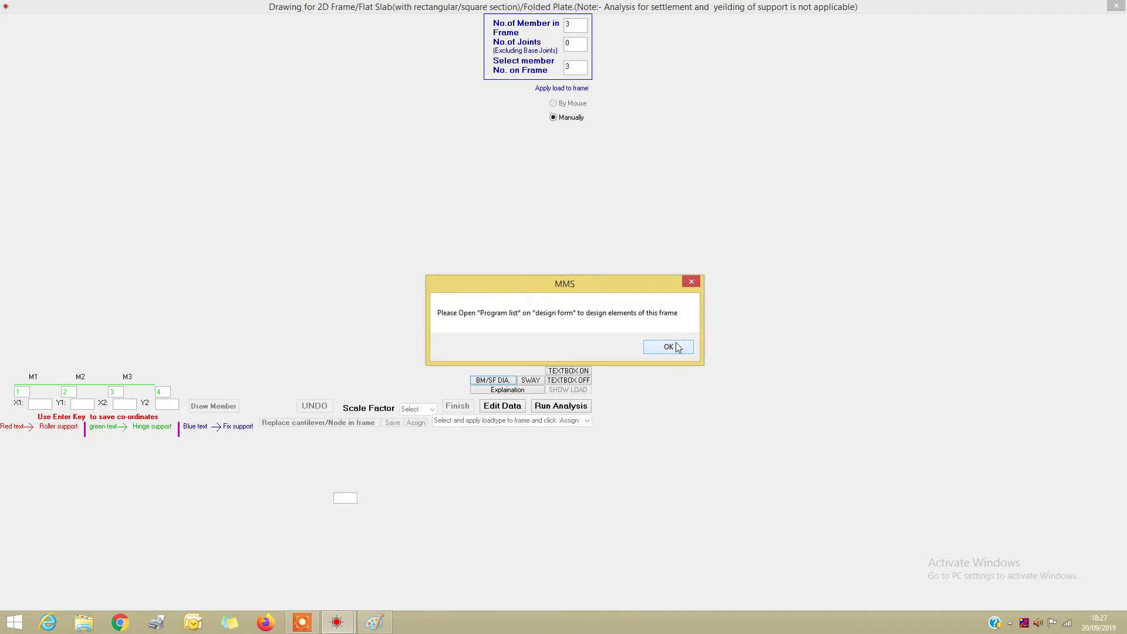
{"action": "left_click", "coordinate": [547, 58]}
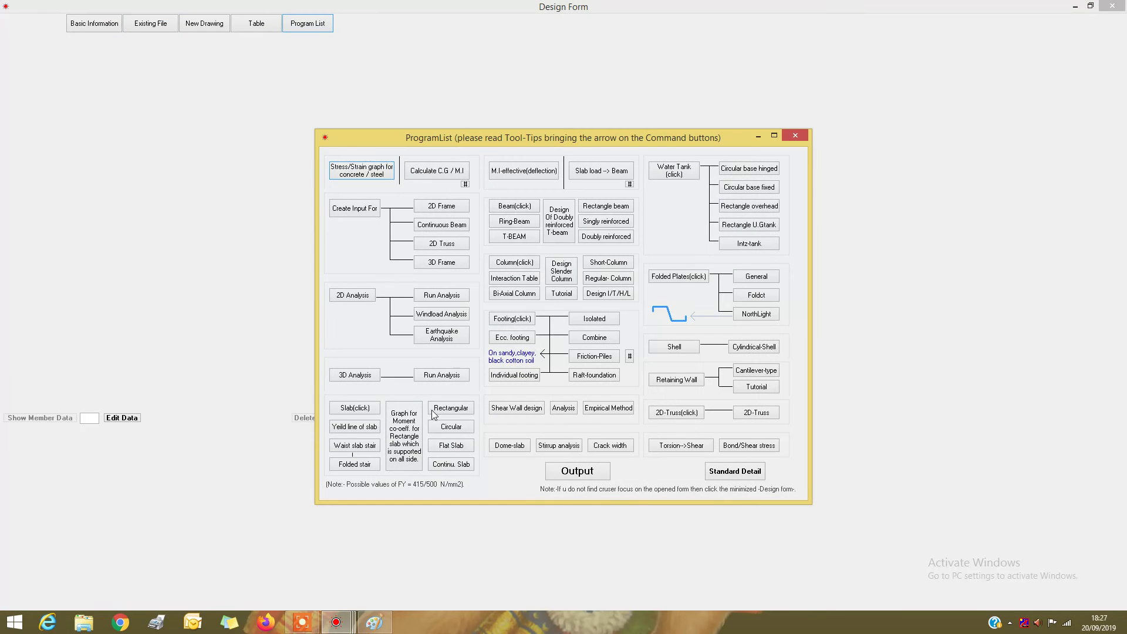
{"action": "left_click", "coordinate": [451, 465]}
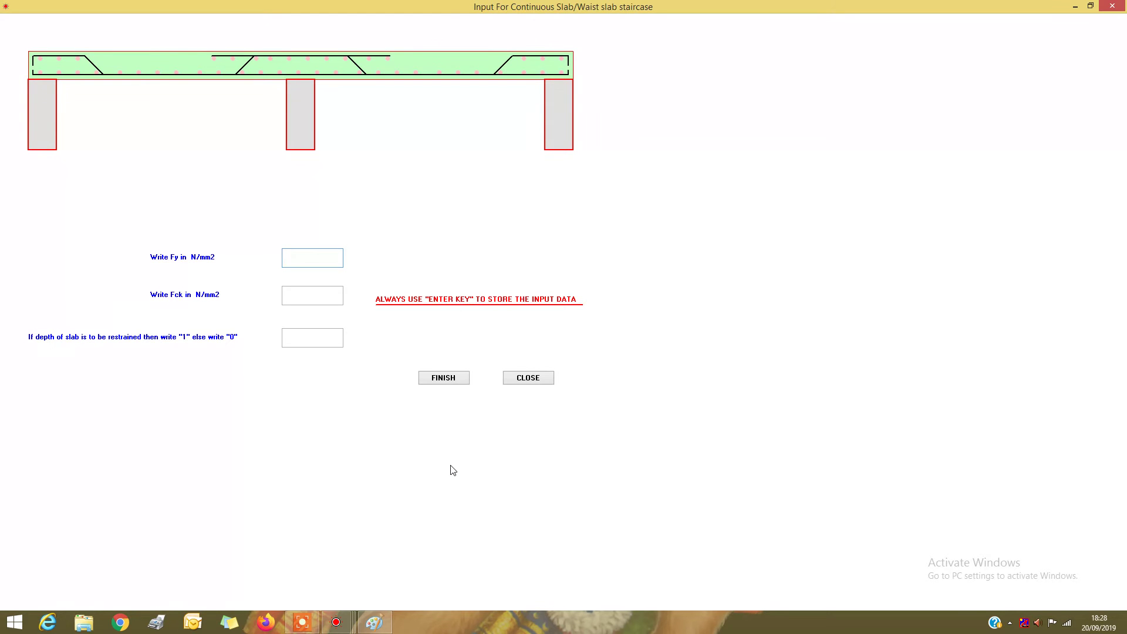
Step: Run the continuous slab design with Fy 415 N/mm2, Fck 20 N/mm2 and slab depth restraint 0
{"action": "type", "text": "415"}
{"action": "key", "text": "Return"}
{"action": "type", "text": "2"}
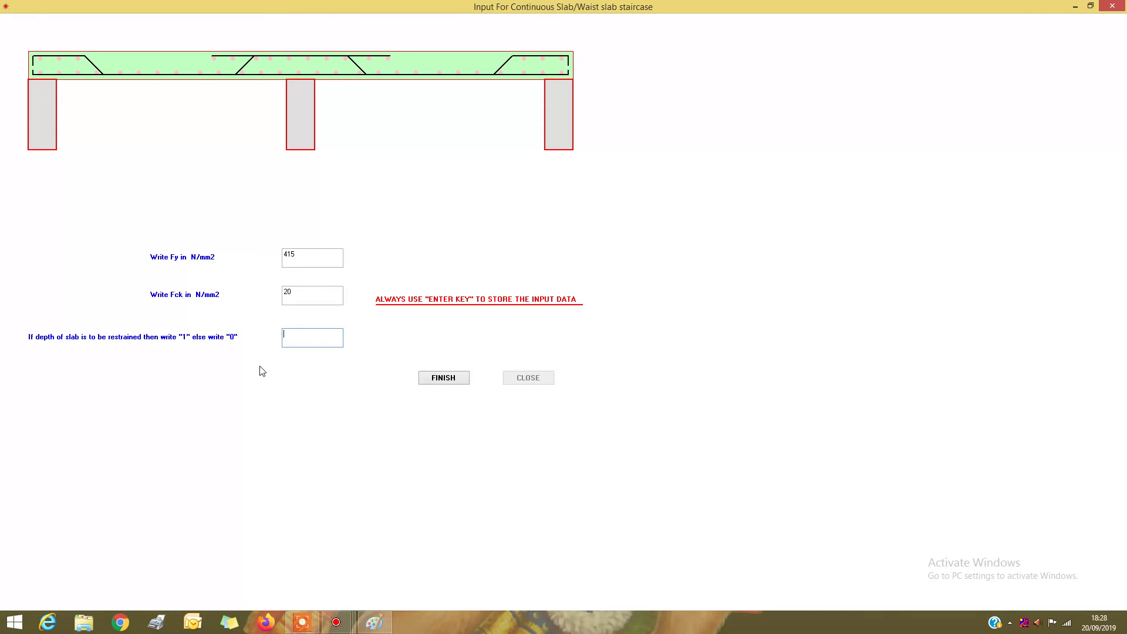
{"action": "type", "text": "0"}
{"action": "key", "text": "Return"}
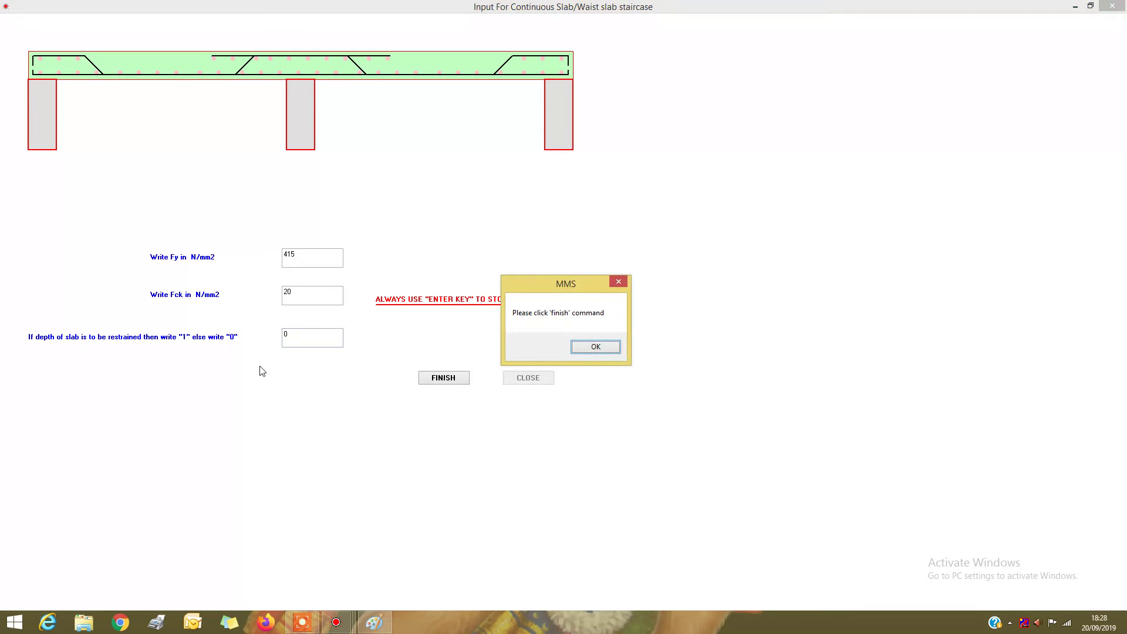
{"action": "left_click", "coordinate": [593, 346]}
{"action": "left_click", "coordinate": [455, 380]}
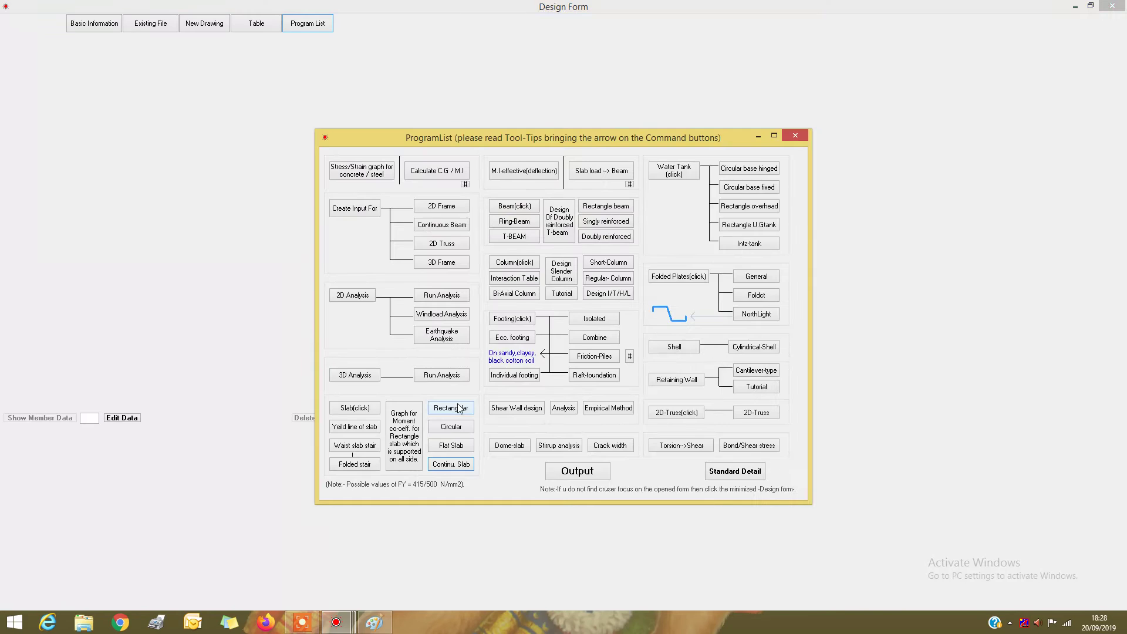
Step: Review the continuous one-way slab design output at full size and close it
{"action": "left_click", "coordinate": [575, 472]}
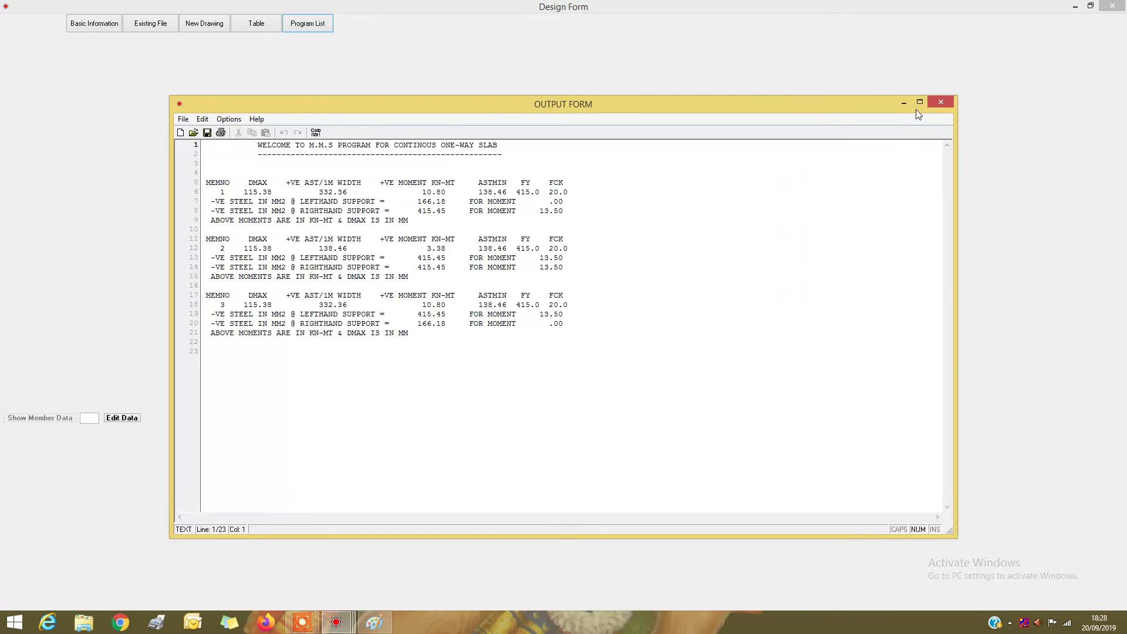
{"action": "left_click", "coordinate": [920, 103]}
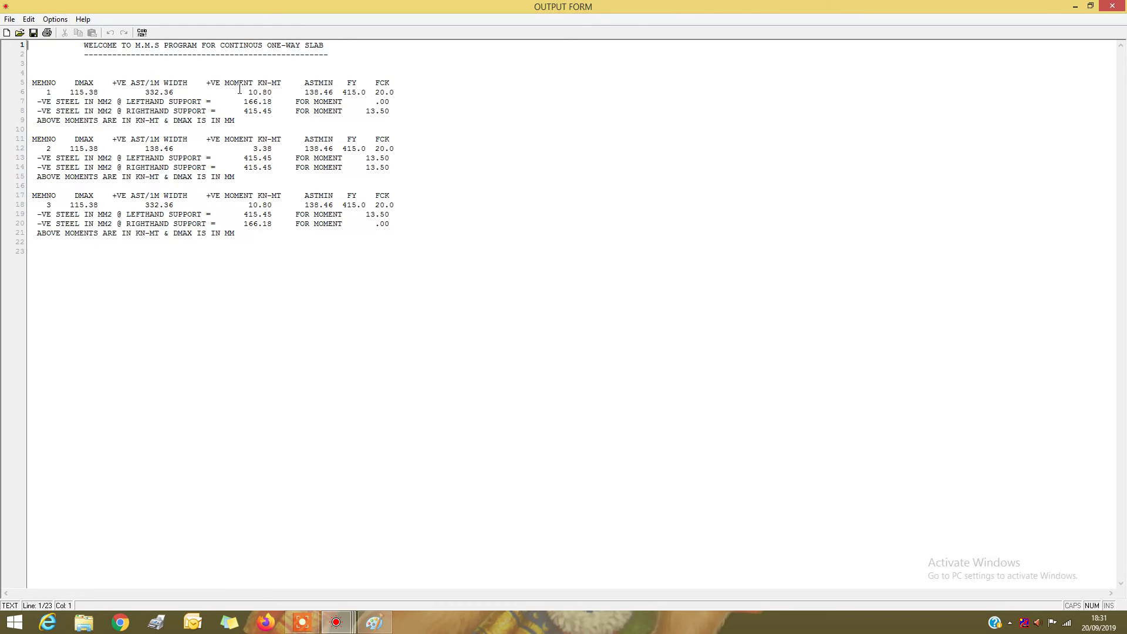
{"action": "left_click", "coordinate": [1111, 7]}
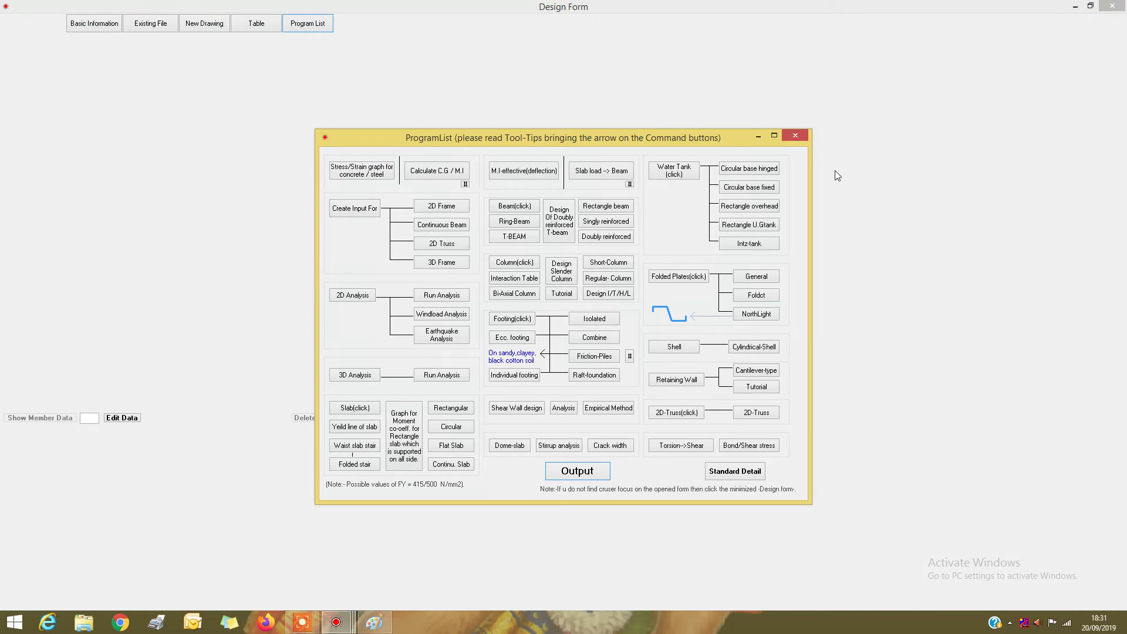
Step: Plot the moment versus steel graph for D 115 mm, clear cover 20 mm, FY 415 N/mm2 and FCK 20 N/mm2
{"action": "left_click", "coordinate": [404, 450]}
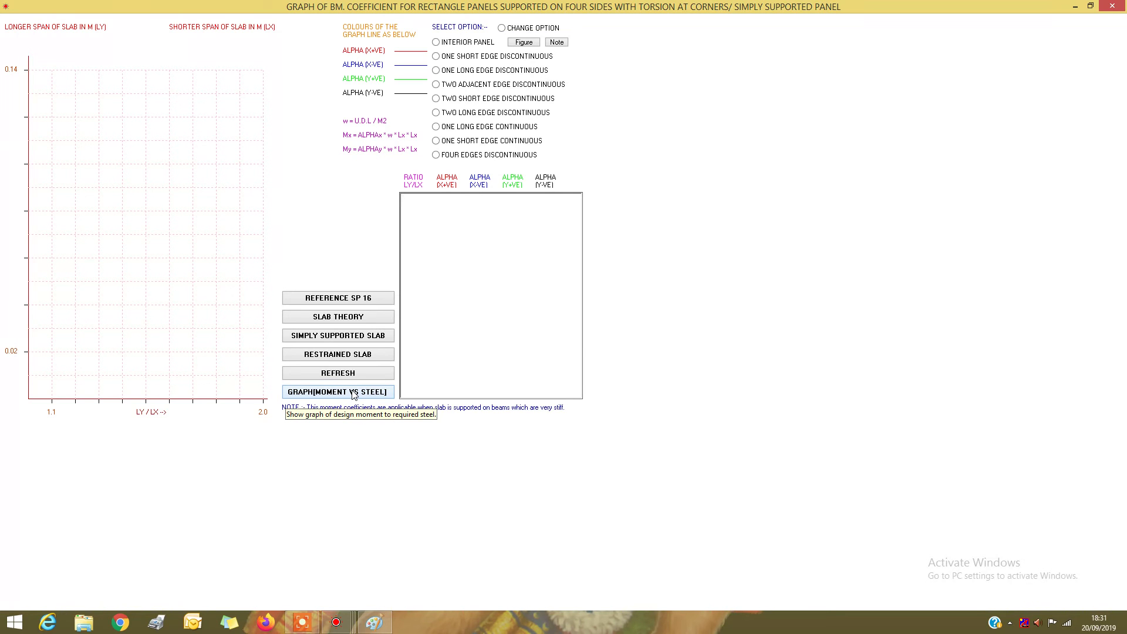
{"action": "left_click", "coordinate": [354, 393]}
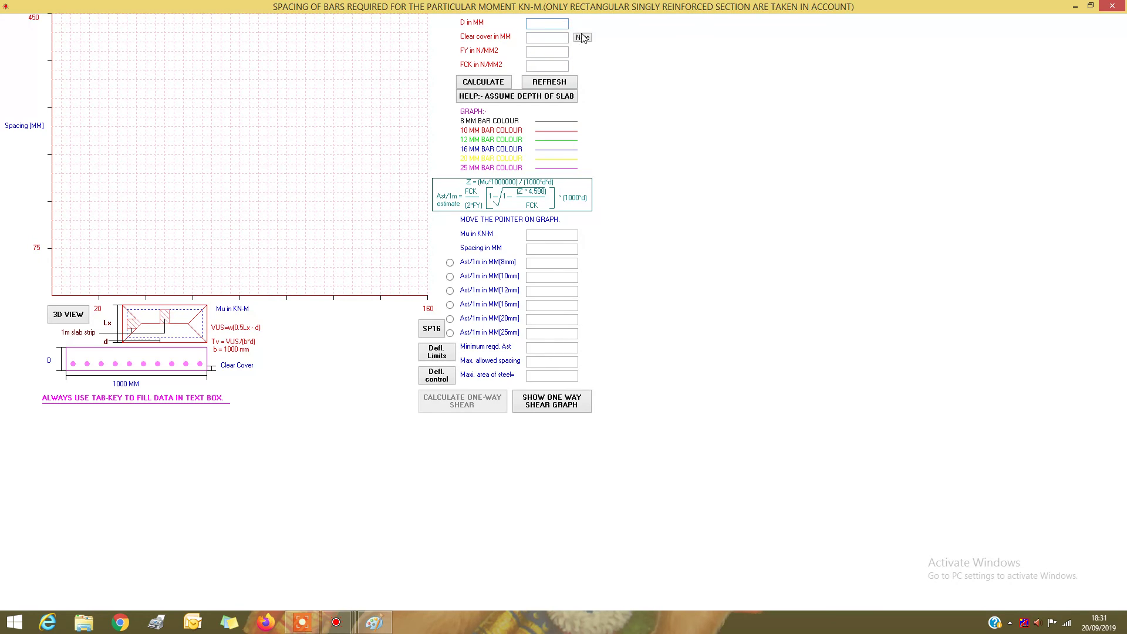
{"action": "type", "text": "115"}
{"action": "key", "text": "Tab"}
{"action": "type", "text": "20"}
{"action": "key", "text": "Tab"}
{"action": "type", "text": "415"}
{"action": "key", "text": "Tab"}
{"action": "type", "text": "20"}
{"action": "left_click", "coordinate": [493, 84]}
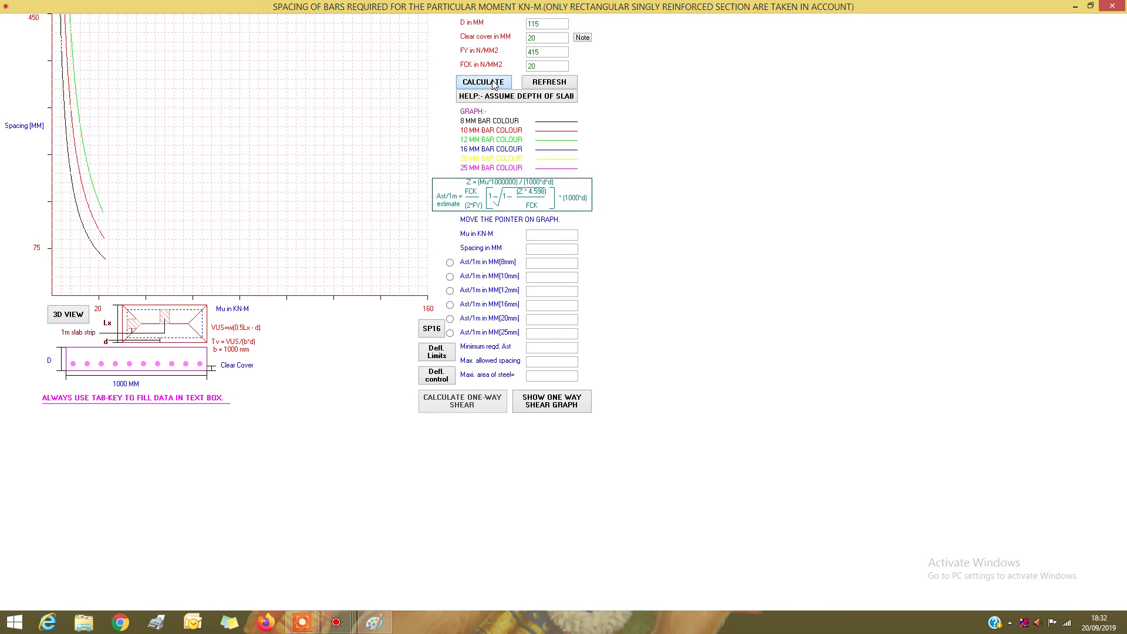
Step: Examine the bar spacing and steel area for 8 mm bars along their curve on the graph
{"action": "mouse_move", "coordinate": [324, 256]}
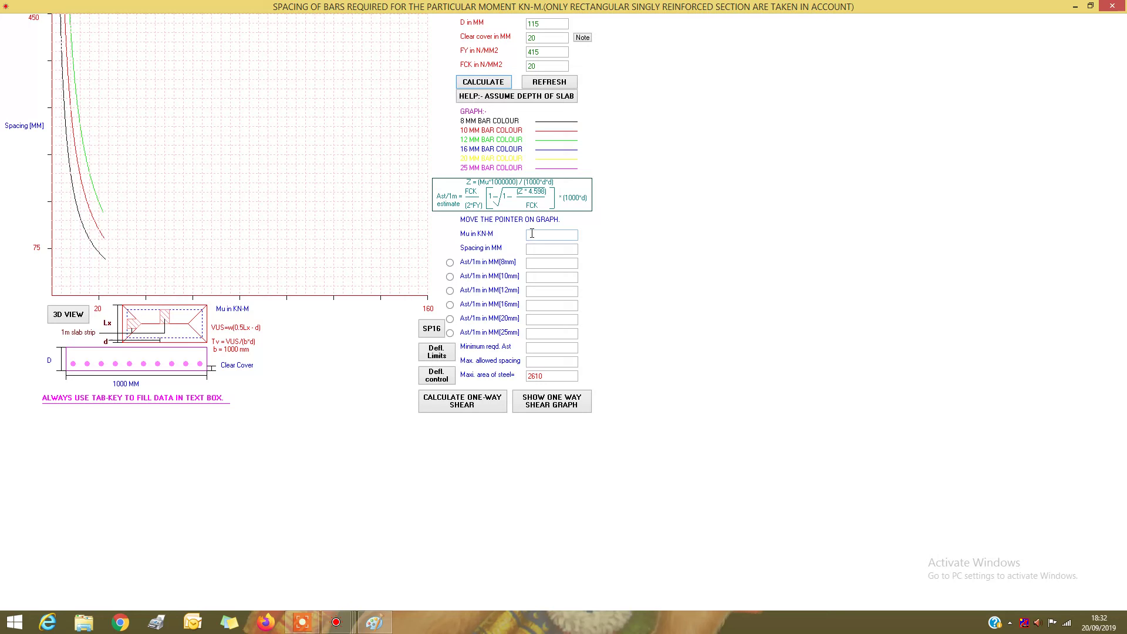
{"action": "left_click", "coordinate": [450, 263]}
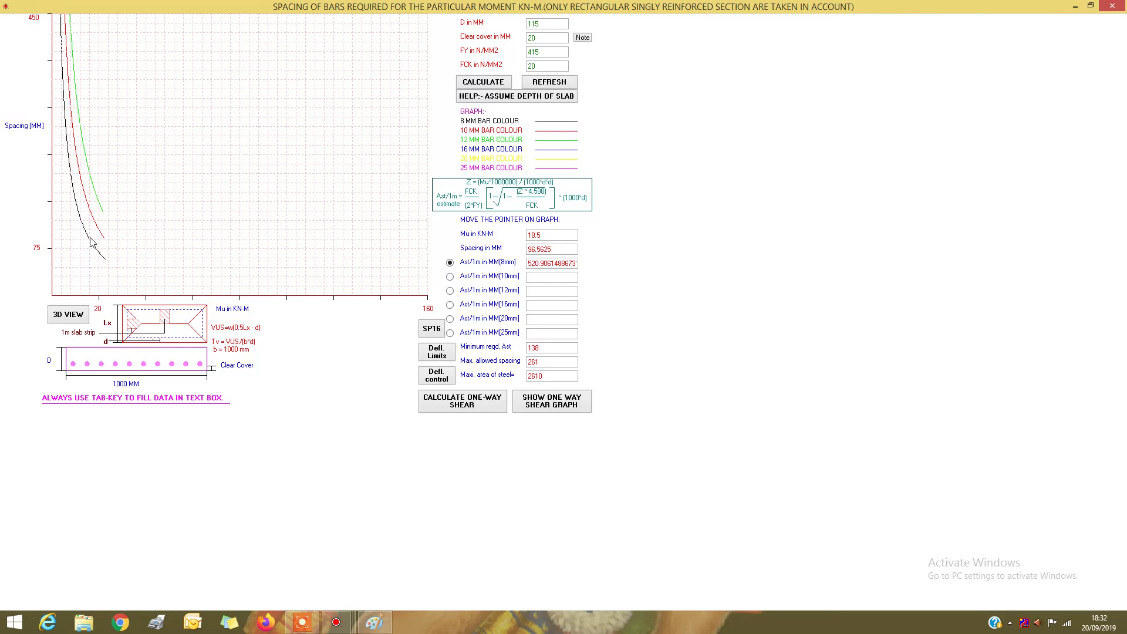
{"action": "mouse_move", "coordinate": [91, 242]}
Step: Calculate the one-way shear stresses for a 3 m shorter span, a 15 kN/m2 load and 364 mm2 of steel
{"action": "left_click", "coordinate": [462, 405]}
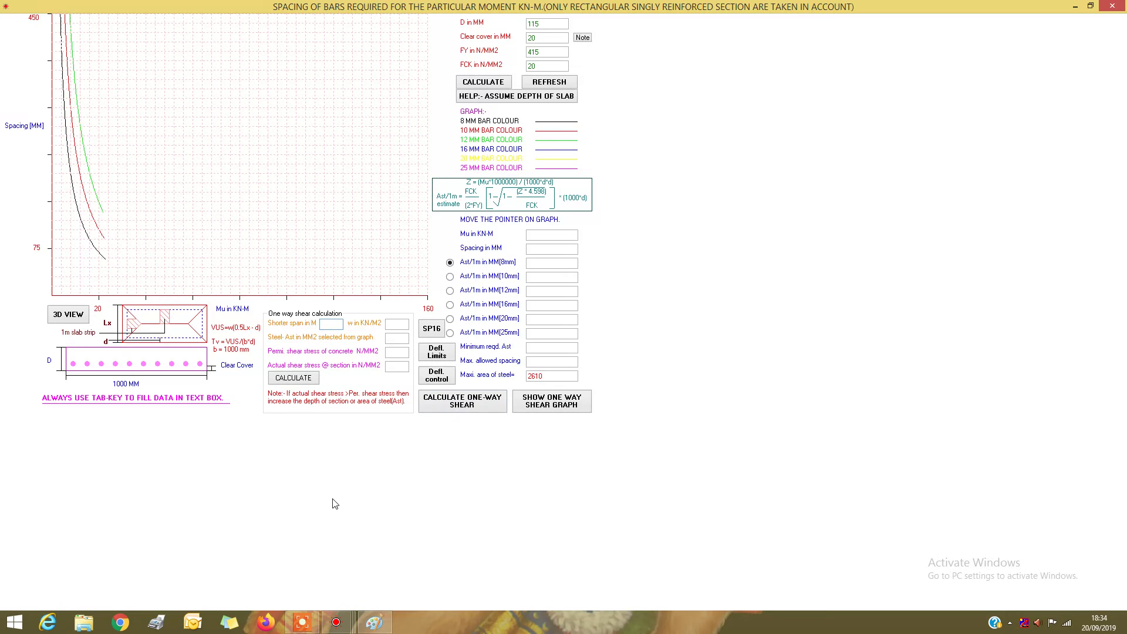
{"action": "type", "text": "3"}
{"action": "key", "text": "Tab"}
{"action": "type", "text": "15"}
{"action": "key", "text": "Tab"}
{"action": "type", "text": "364"}
{"action": "left_click", "coordinate": [312, 383]}
{"action": "mouse_move", "coordinate": [305, 628]}
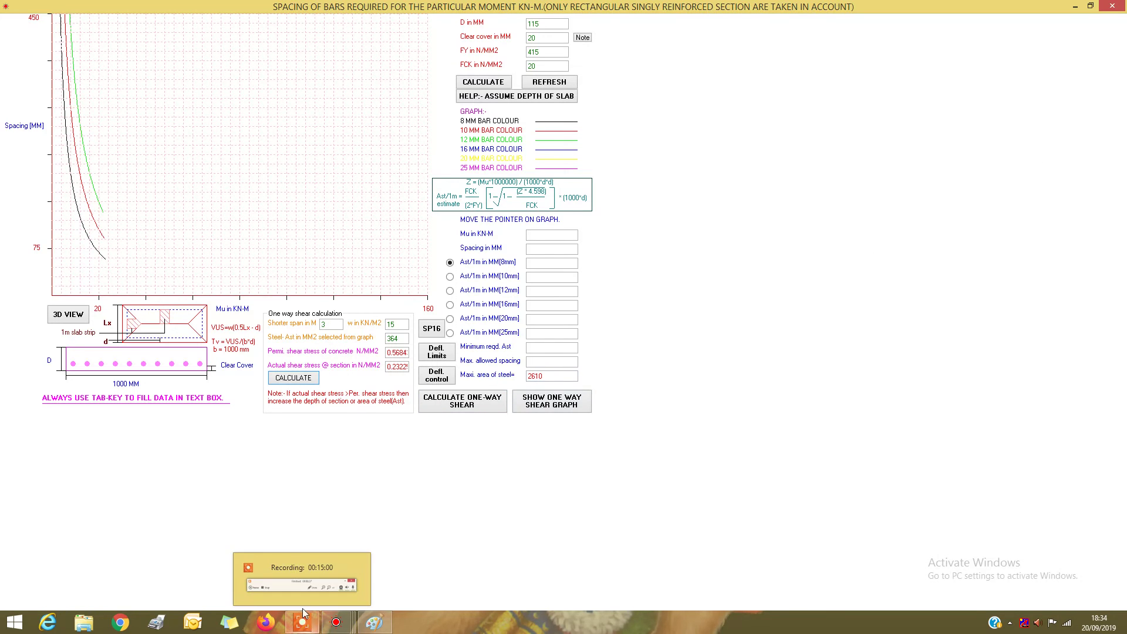